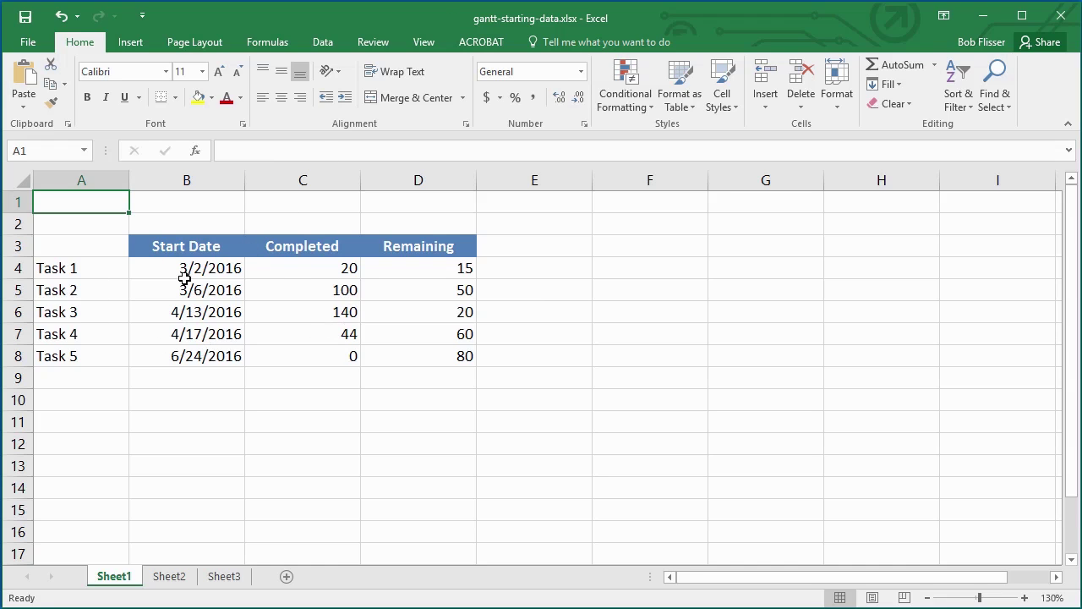
Insert a 2-D Stacked Bar chart of Tasks 1–5 from the task table
{"action": "left_click", "coordinate": [253, 291]}
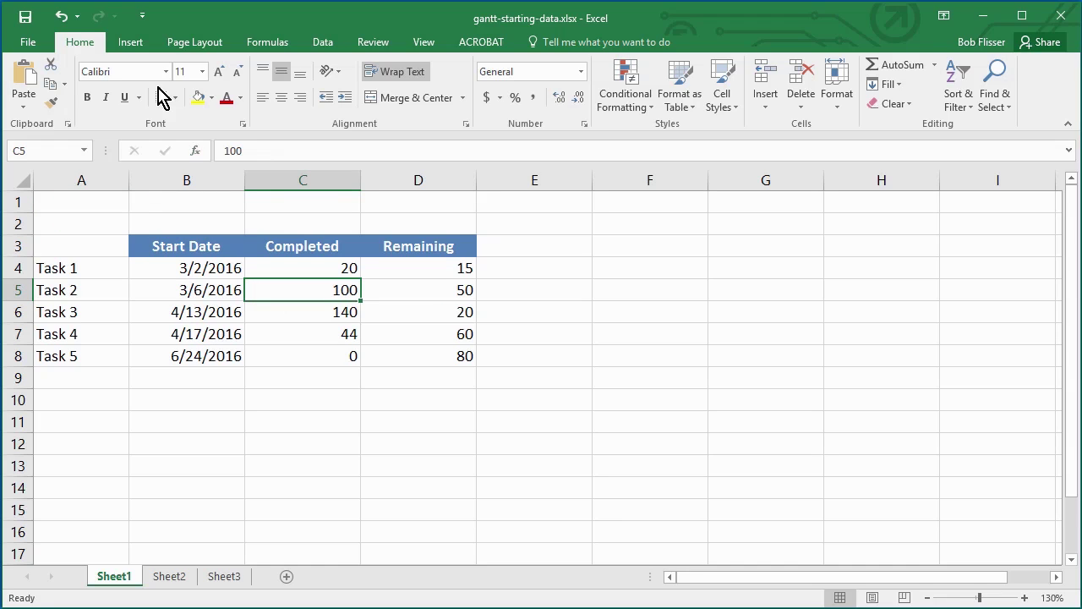
{"action": "left_click", "coordinate": [130, 44]}
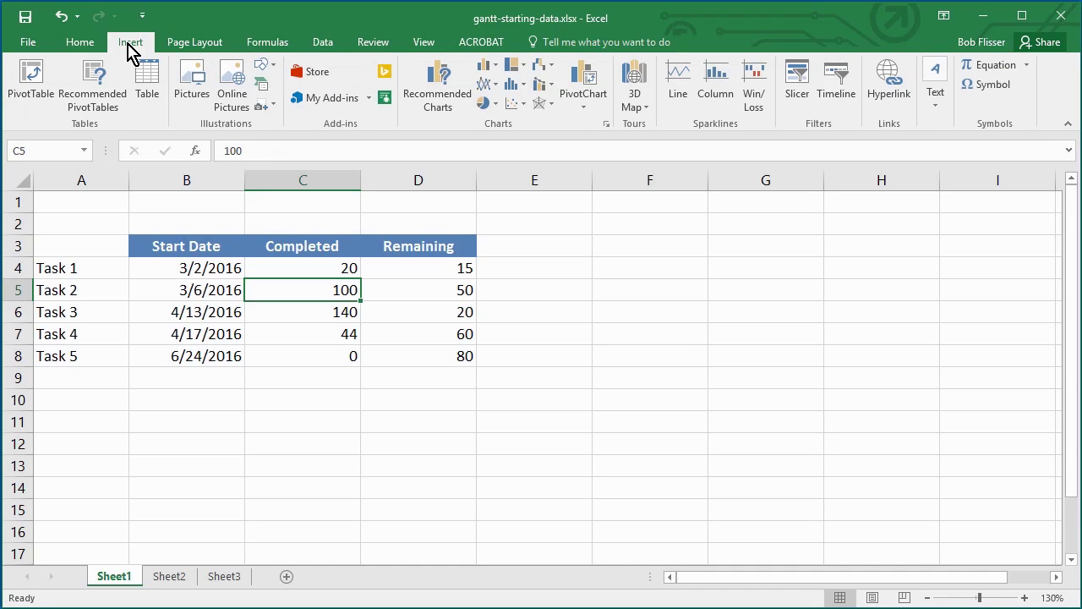
{"action": "left_click", "coordinate": [496, 73]}
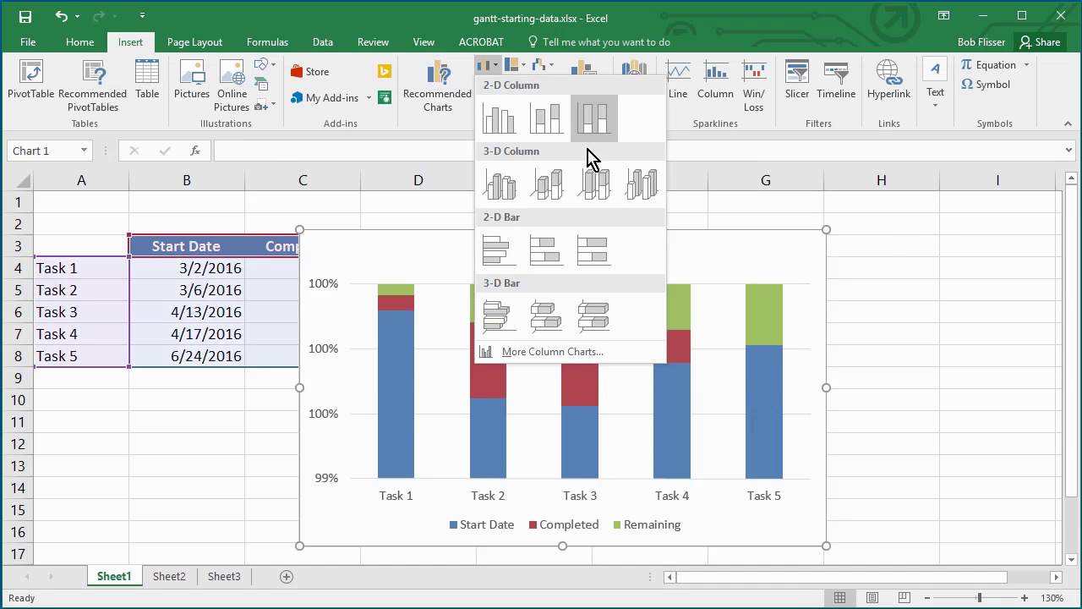
{"action": "left_click", "coordinate": [551, 260]}
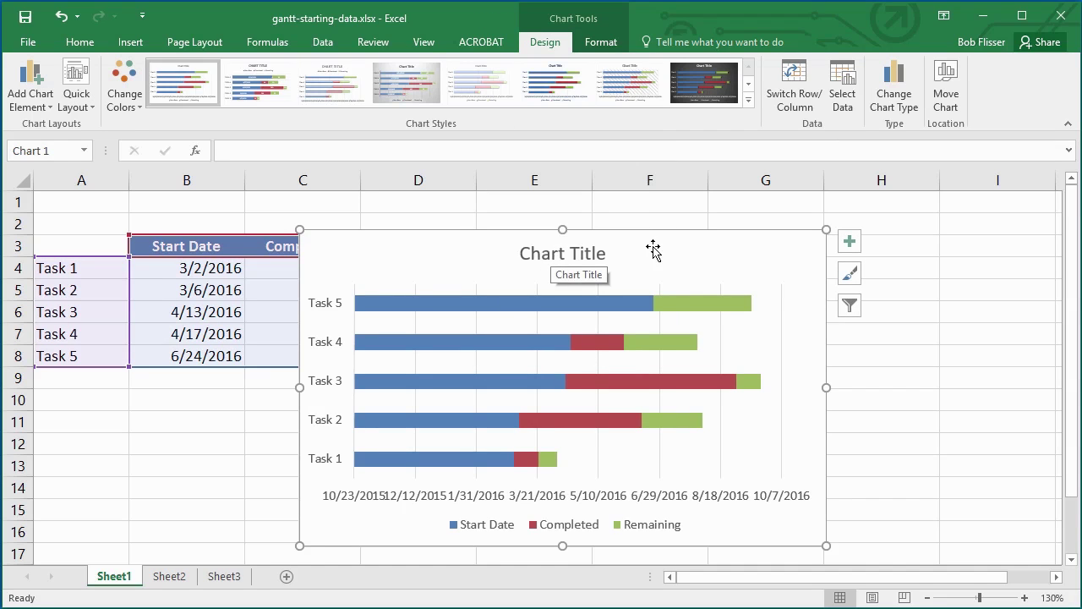
Move the chart below the task table and drag its corner to make it larger
{"action": "left_click_drag", "start_coordinate": [768, 242], "coordinate": [648, 389]}
{"action": "scroll", "coordinate": [649, 389], "scroll_direction": "down", "scroll_amount": 3}
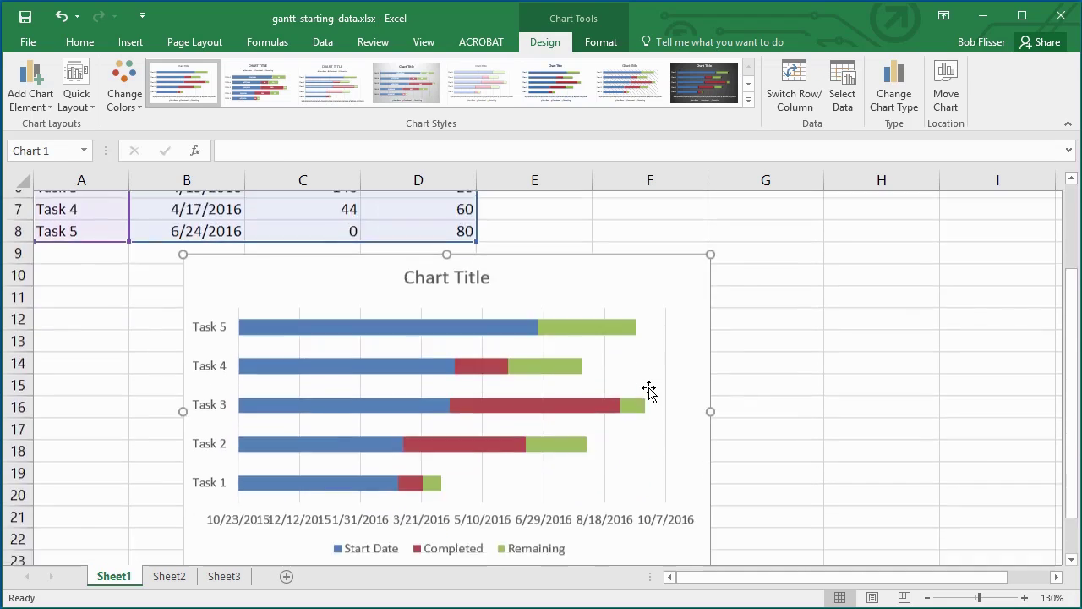
{"action": "left_click_drag", "start_coordinate": [1072, 330], "coordinate": [1070, 333]}
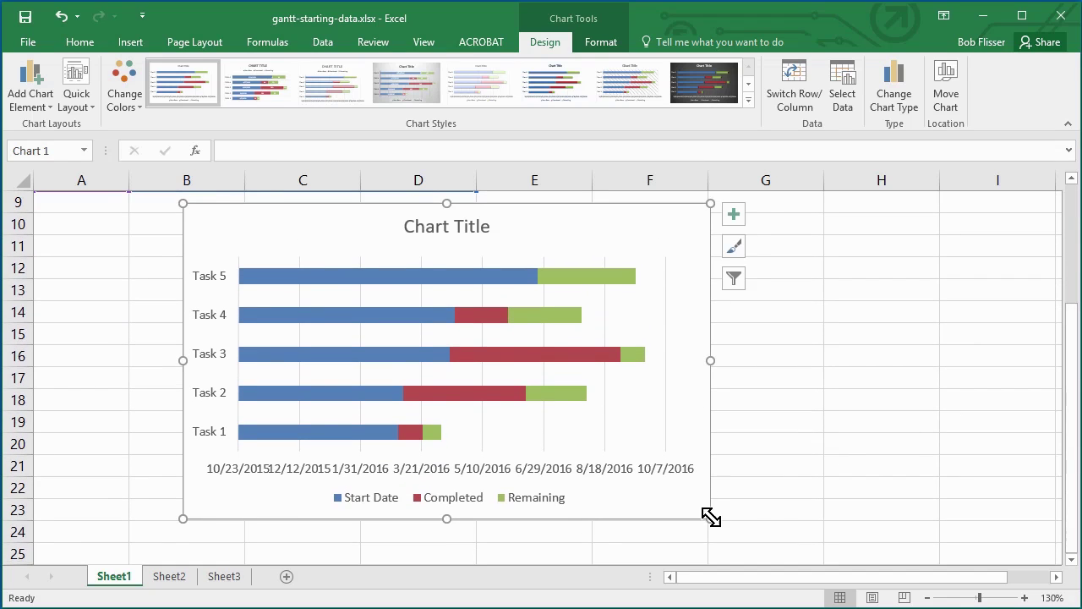
{"action": "left_click_drag", "start_coordinate": [708, 518], "coordinate": [855, 555]}
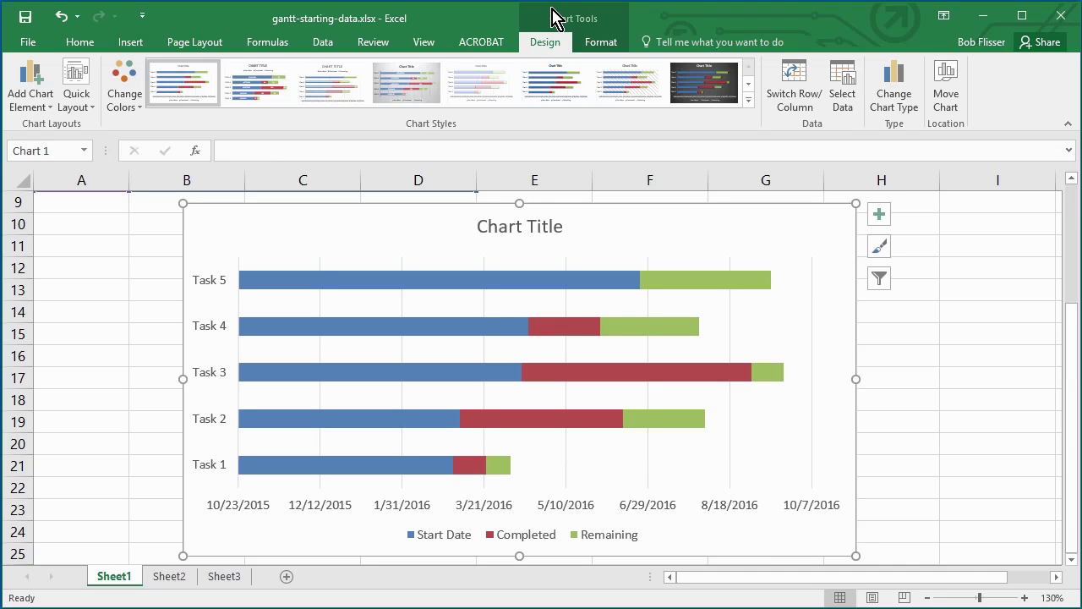
Apply chart Style 8, the dark glossy style, to the Gantt chart
{"action": "left_click", "coordinate": [963, 336]}
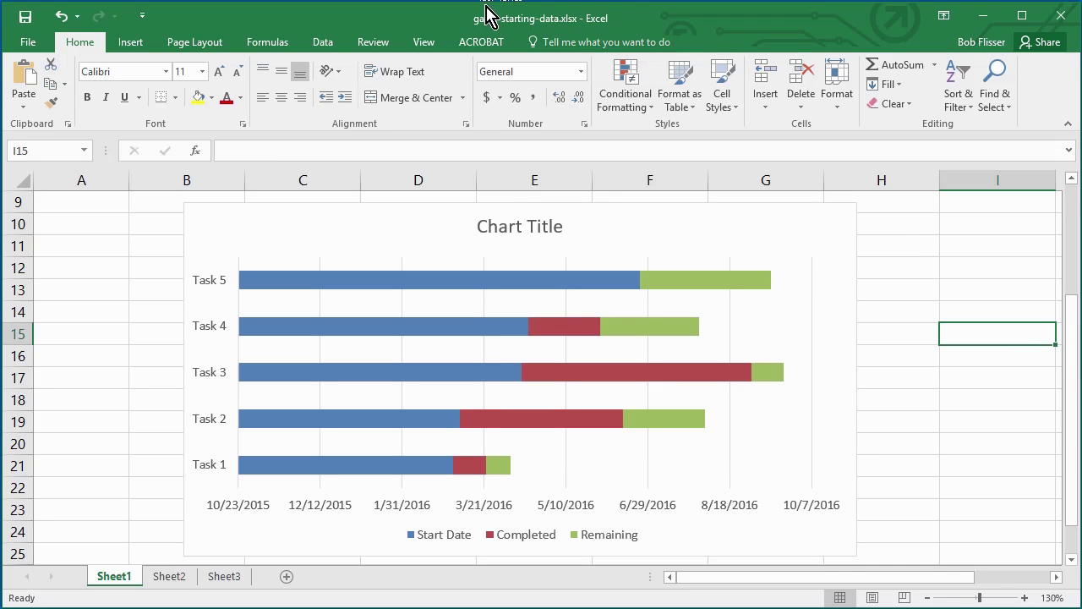
{"action": "left_click", "coordinate": [688, 222]}
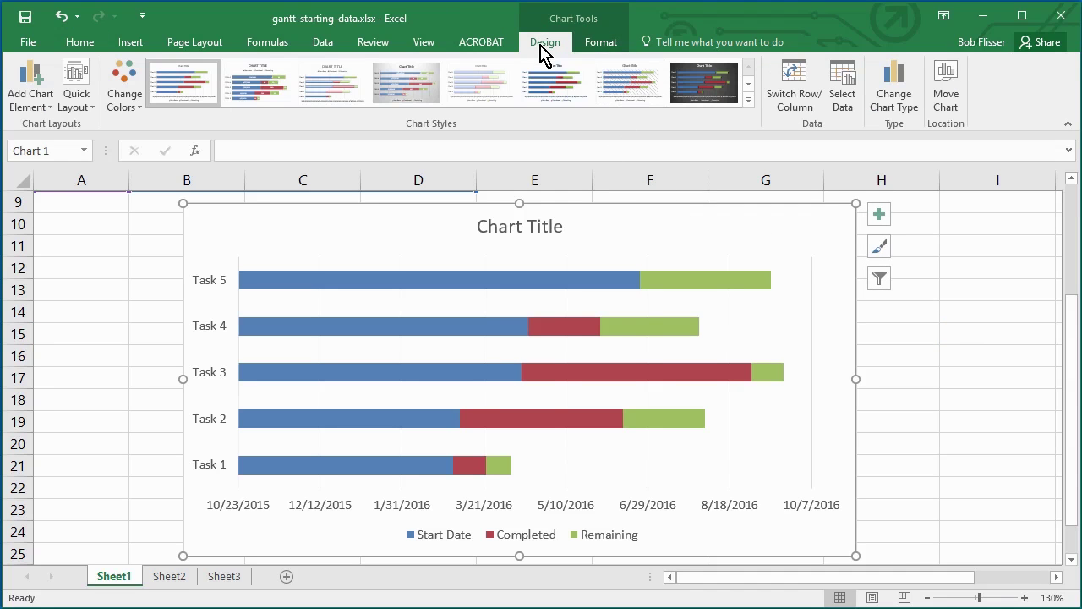
{"action": "left_click", "coordinate": [747, 101]}
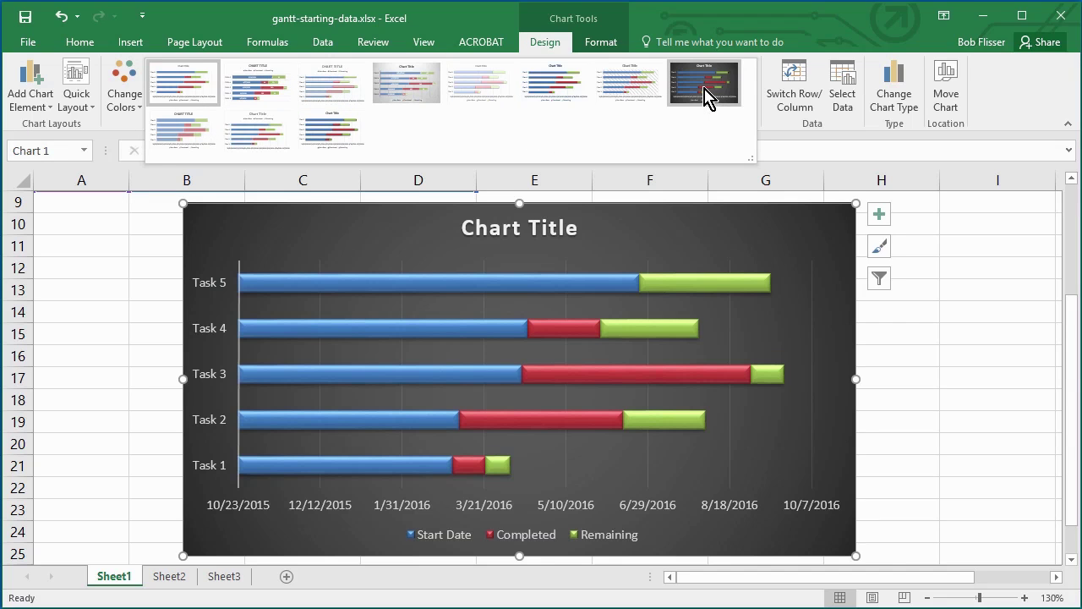
{"action": "left_click", "coordinate": [704, 85]}
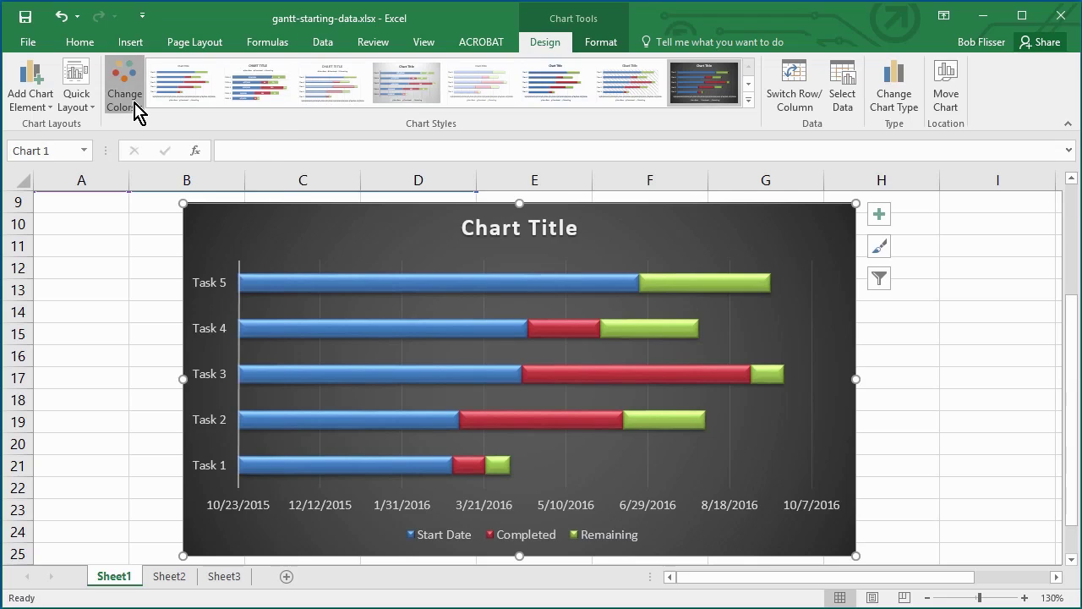
Preview the Change Colors palettes, then keep the original blue, red and green colours
{"action": "left_click", "coordinate": [136, 108]}
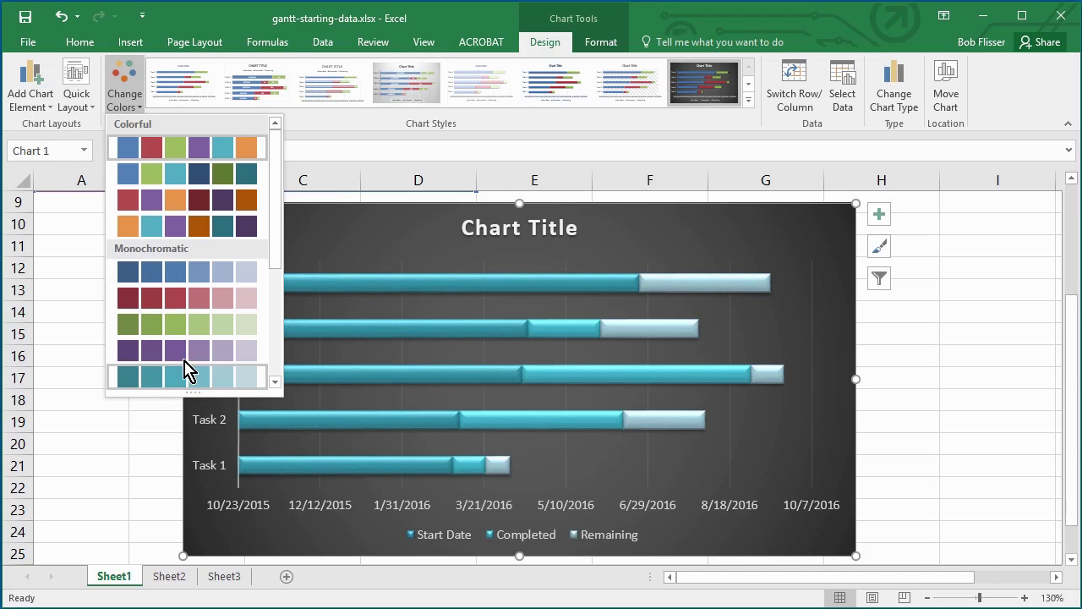
{"action": "left_click", "coordinate": [450, 25]}
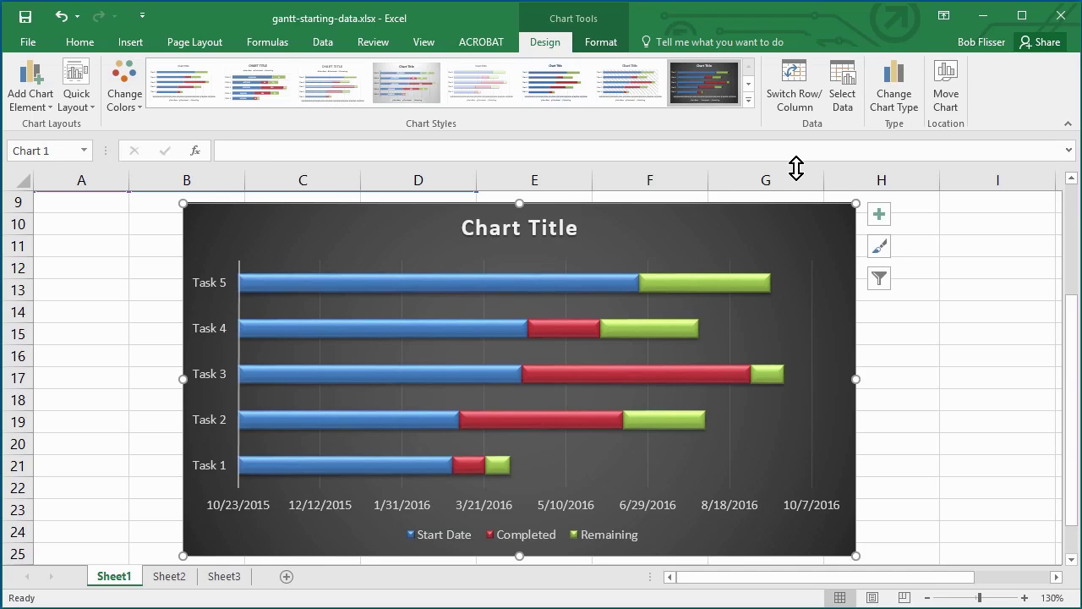
{"action": "mouse_move", "coordinate": [378, 335]}
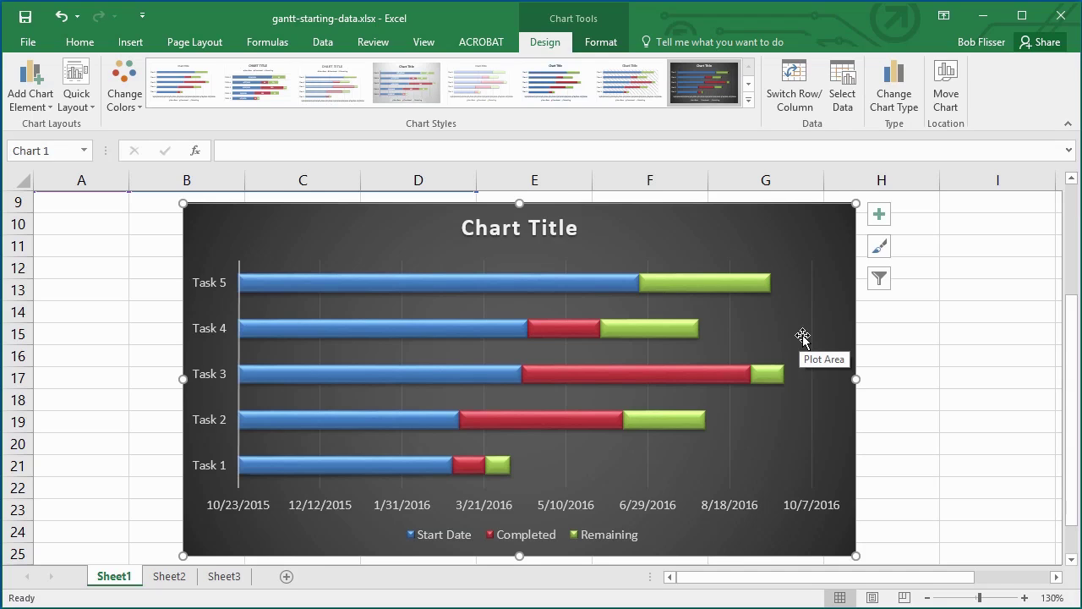
Hide the Start Date bars by setting no fill, no outline and no shadow
{"action": "left_click", "coordinate": [396, 281]}
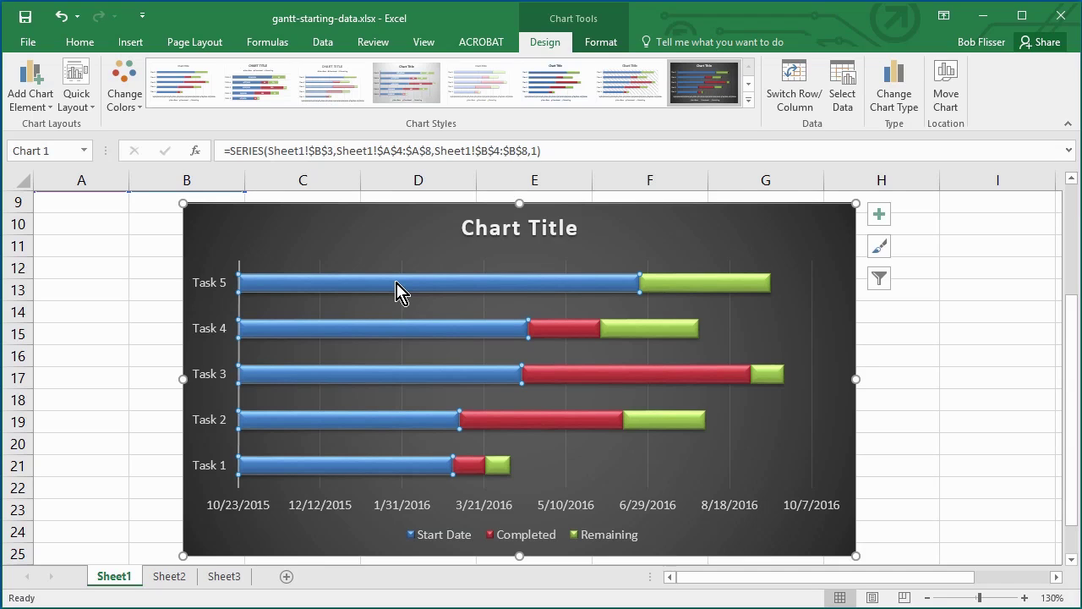
{"action": "left_click", "coordinate": [605, 46]}
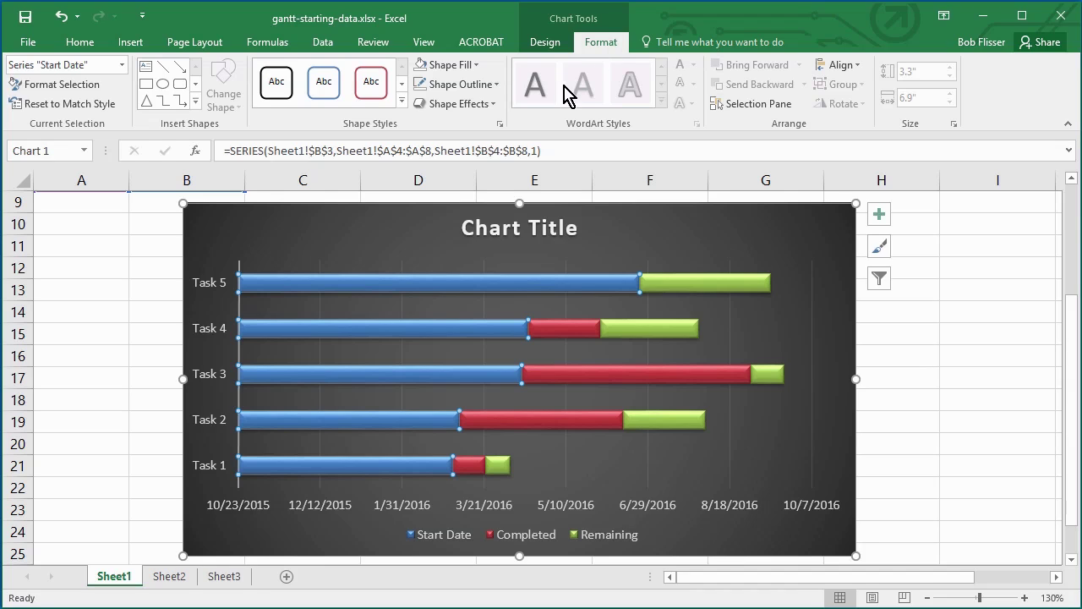
{"action": "left_click", "coordinate": [475, 66]}
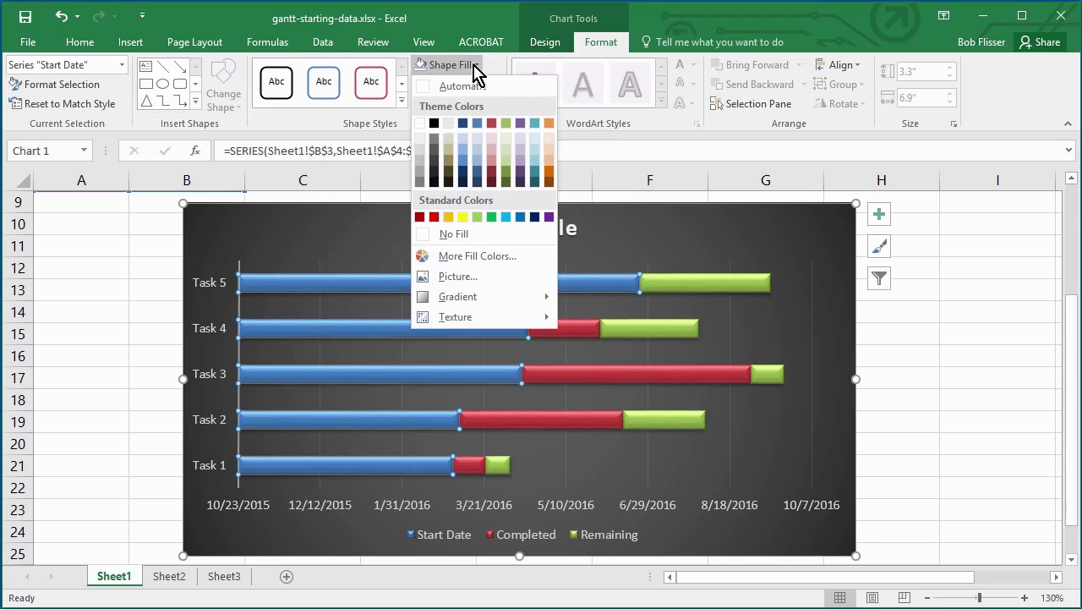
{"action": "left_click", "coordinate": [490, 234]}
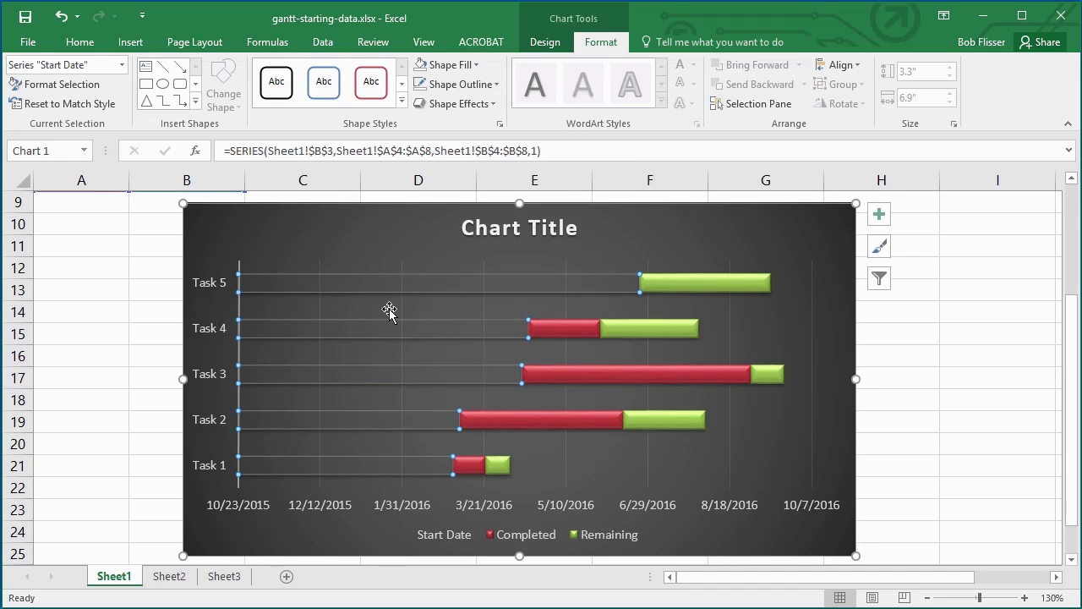
{"action": "left_click", "coordinate": [494, 86]}
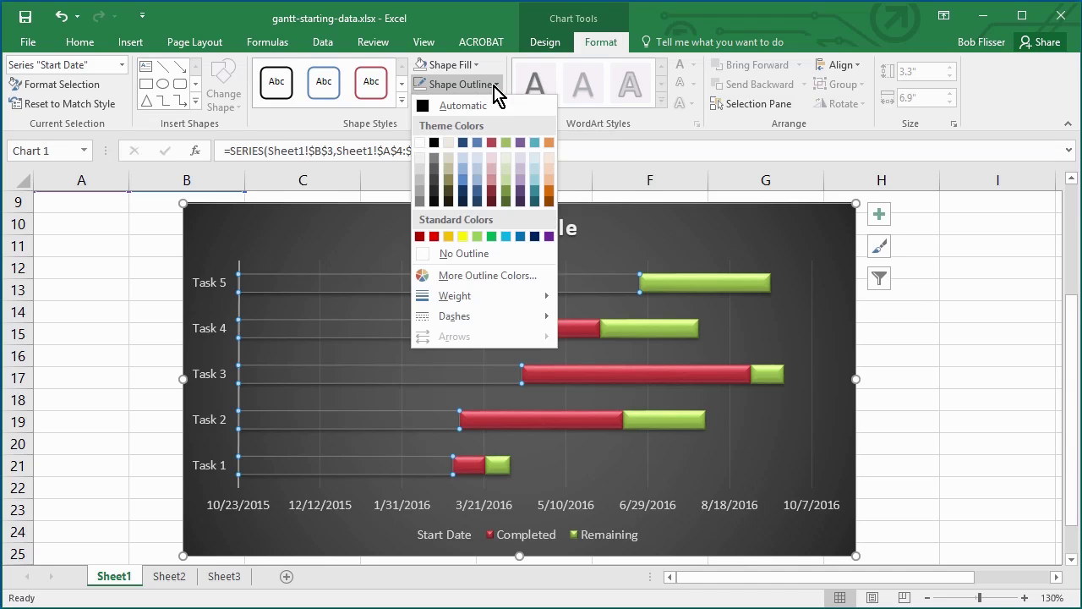
{"action": "left_click", "coordinate": [479, 258]}
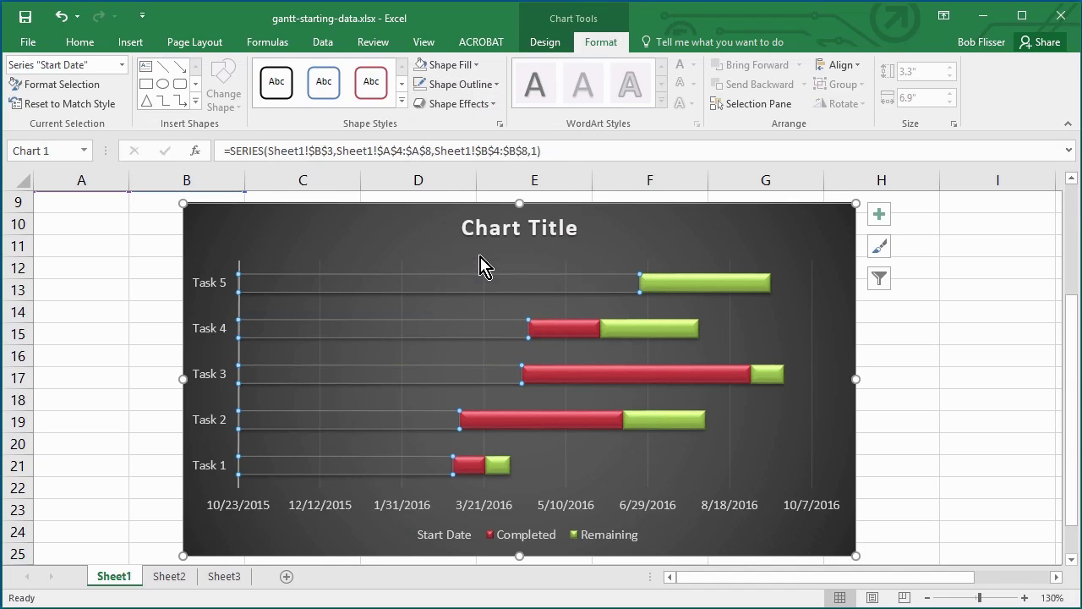
{"action": "left_click", "coordinate": [492, 105]}
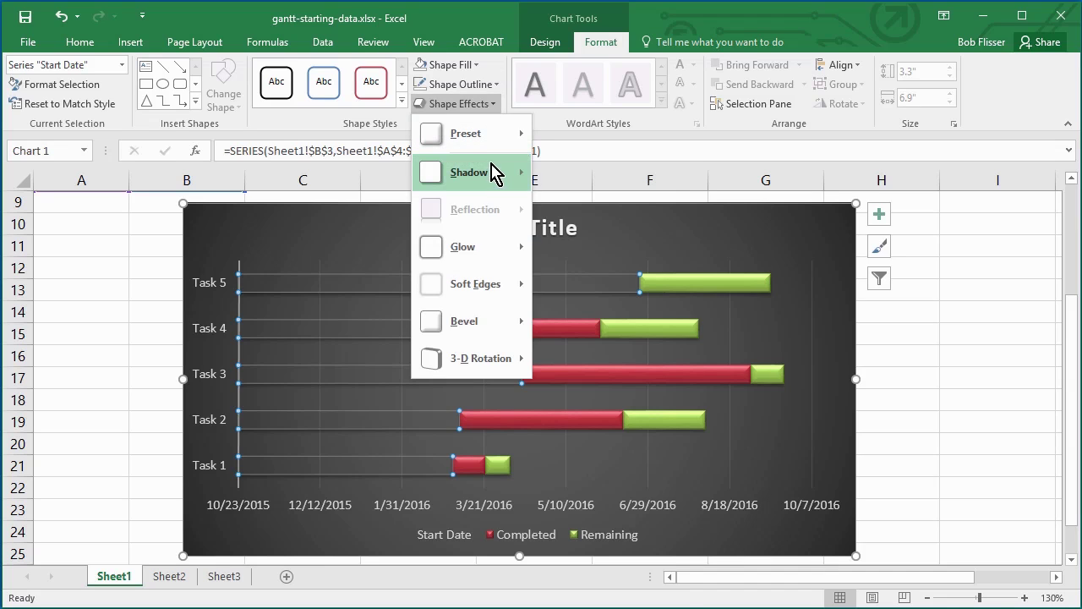
{"action": "mouse_move", "coordinate": [496, 179]}
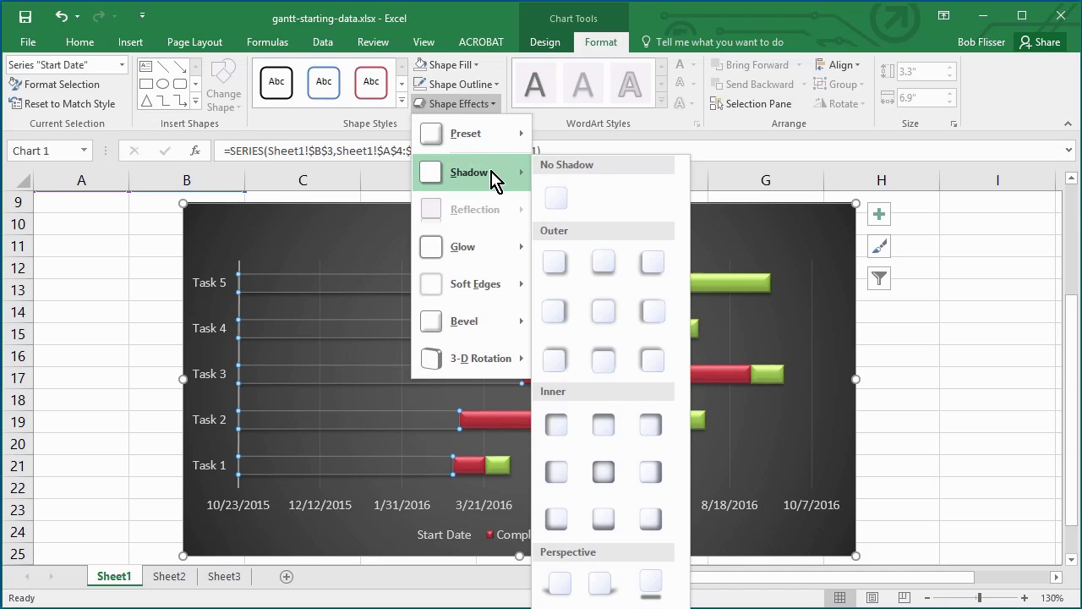
{"action": "left_click", "coordinate": [557, 197]}
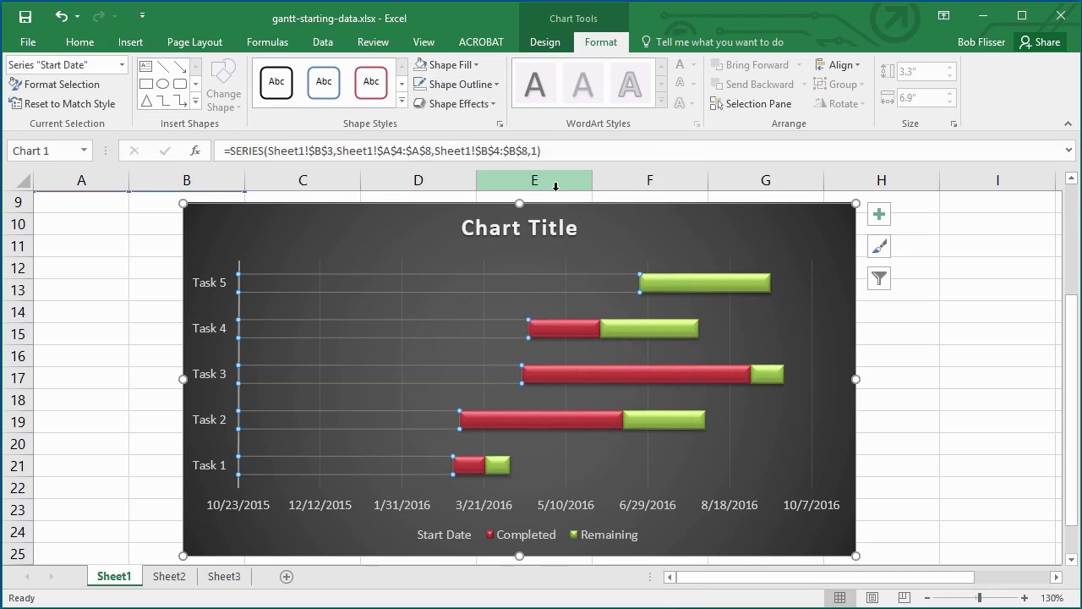
{"action": "left_click", "coordinate": [342, 228]}
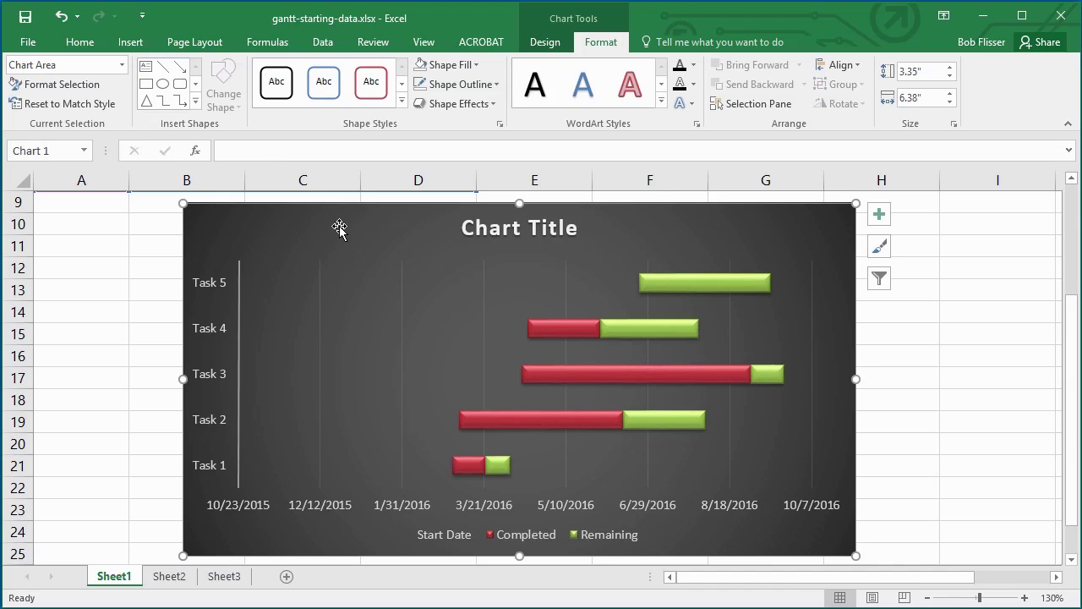
{"action": "mouse_move", "coordinate": [445, 467]}
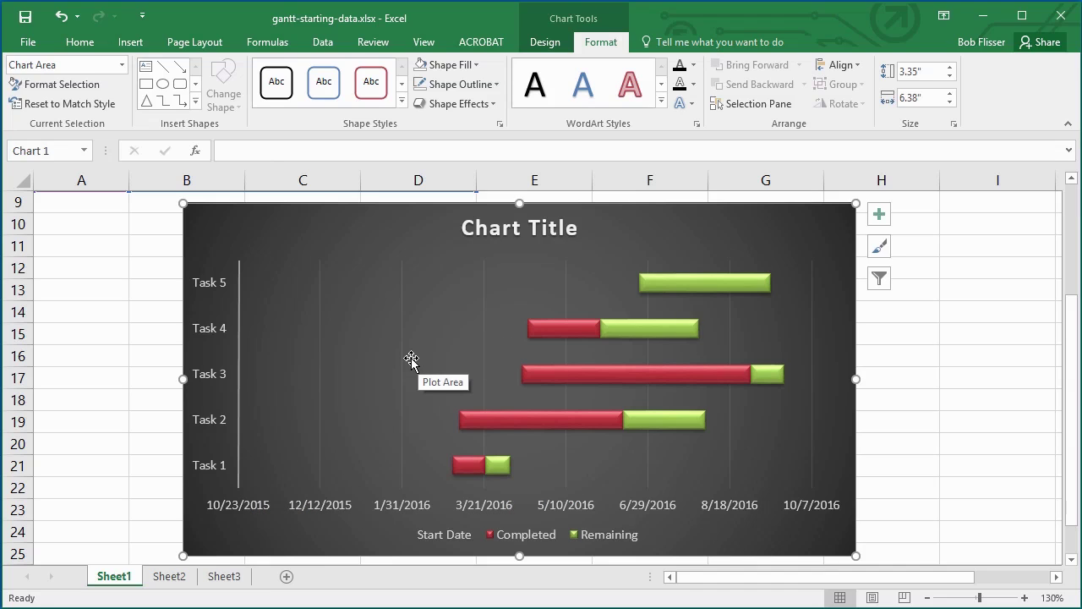
Open Format Axis for the date axis, showing bounds 42300.0 to 42650.0
{"action": "left_click", "coordinate": [346, 511]}
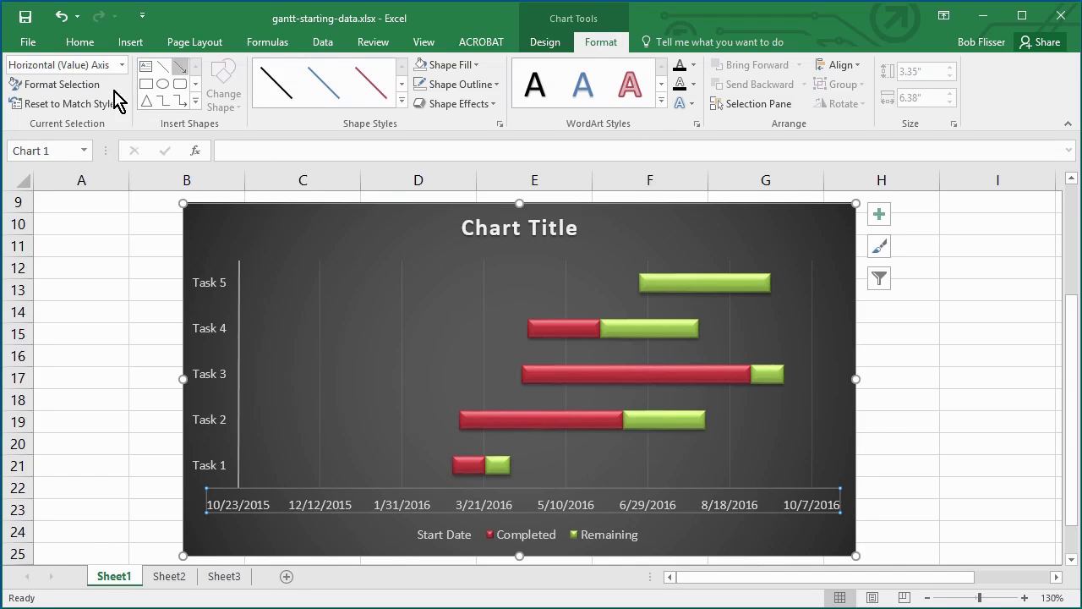
{"action": "left_click", "coordinate": [81, 91]}
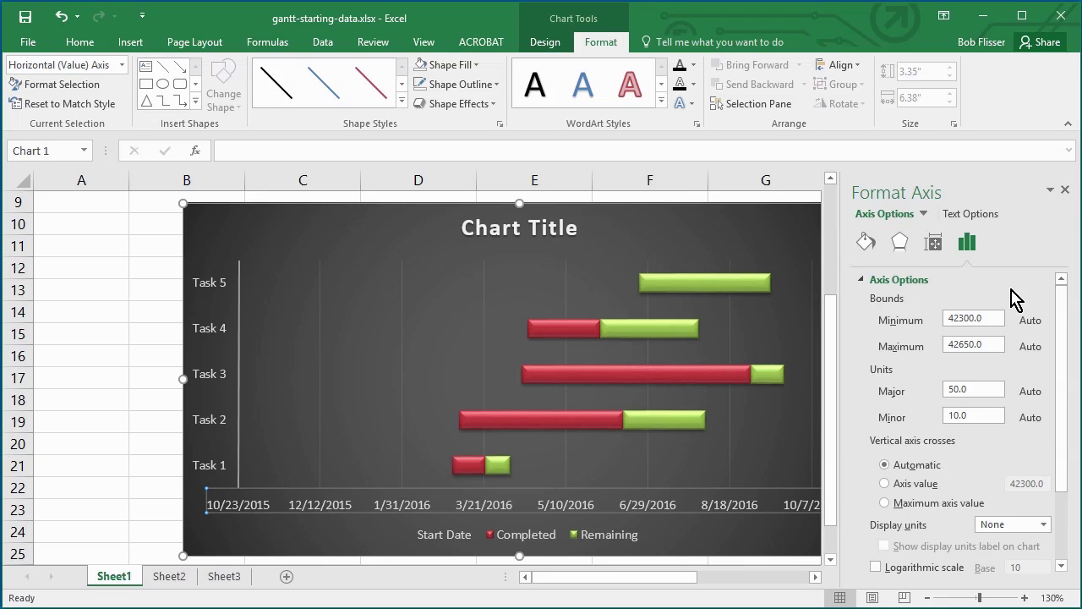
{"action": "scroll", "coordinate": [105, 356], "scroll_direction": "up", "scroll_amount": 2}
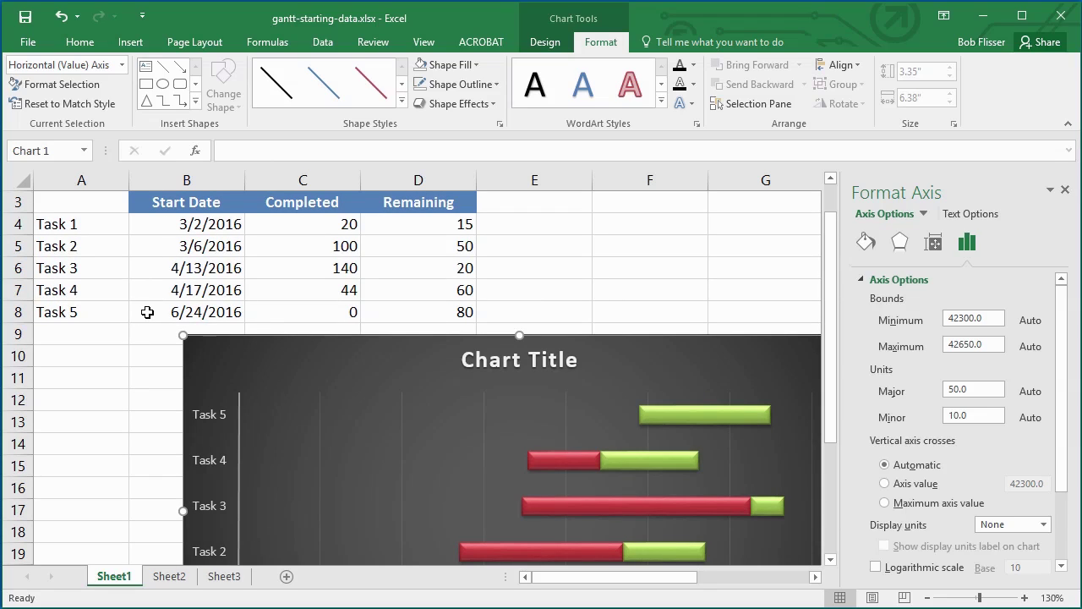
{"action": "scroll", "coordinate": [116, 390], "scroll_direction": "down", "scroll_amount": 2}
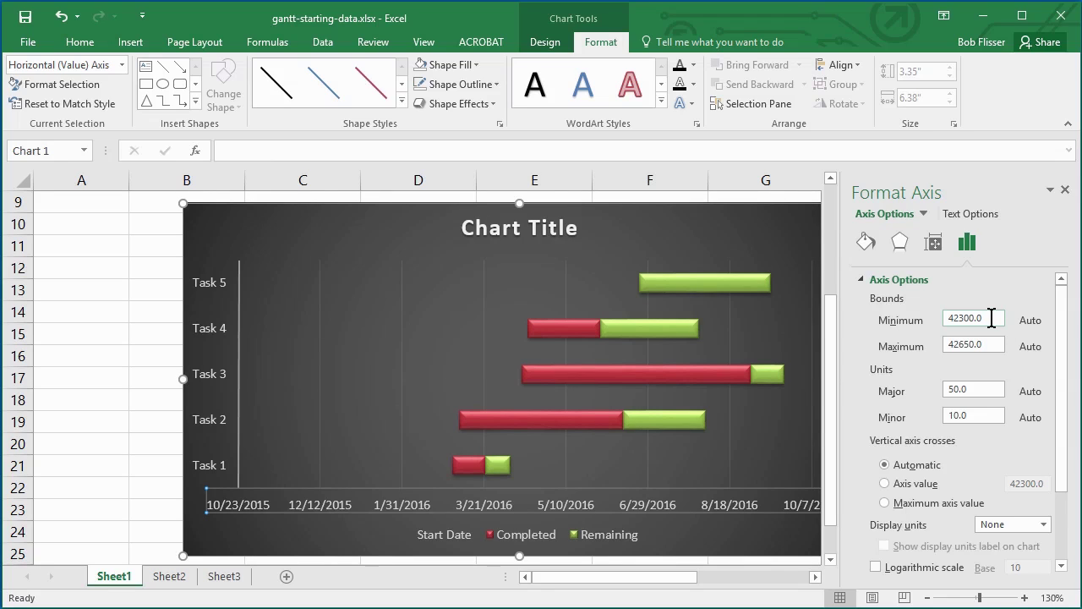
Set the date axis Minimum bound to 3/2/2016 and Maximum to 7/1/2016
{"action": "left_click_drag", "start_coordinate": [992, 318], "coordinate": [938, 319]}
{"action": "key", "text": "BackSpace"}
{"action": "type", "text": "3/2"}
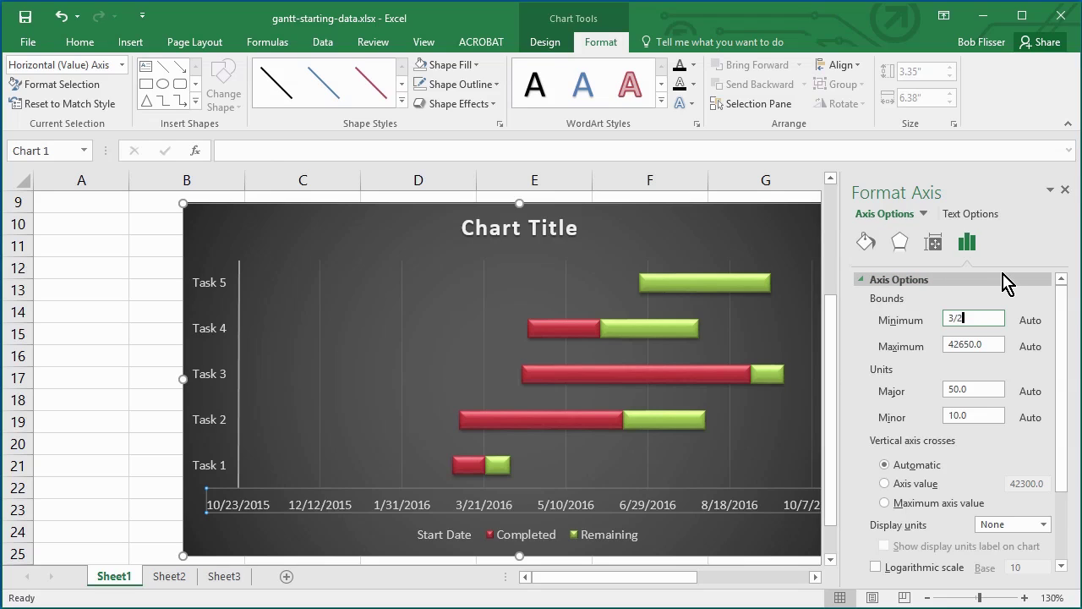
{"action": "type", "text": "/2016"}
{"action": "key", "text": "Return"}
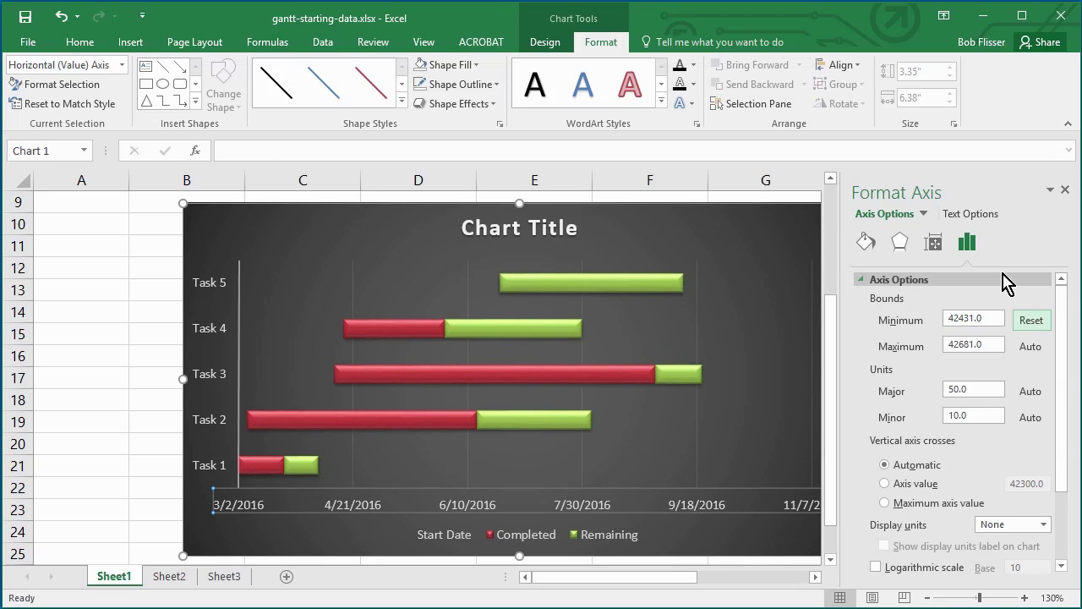
{"action": "key", "text": "Tab"}
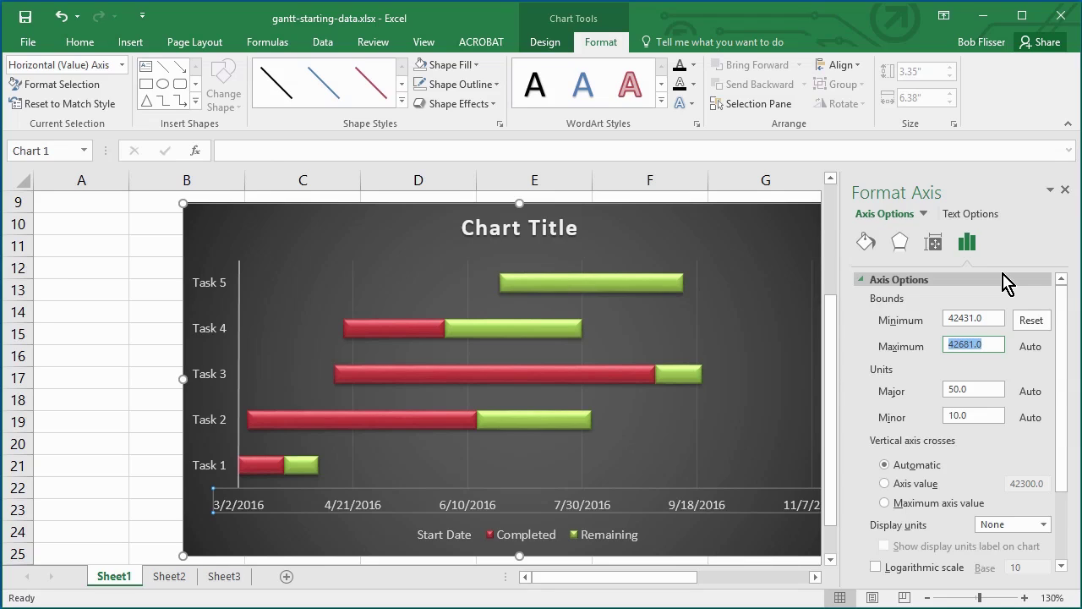
{"action": "type", "text": "7/1/2016"}
{"action": "key", "text": "Return"}
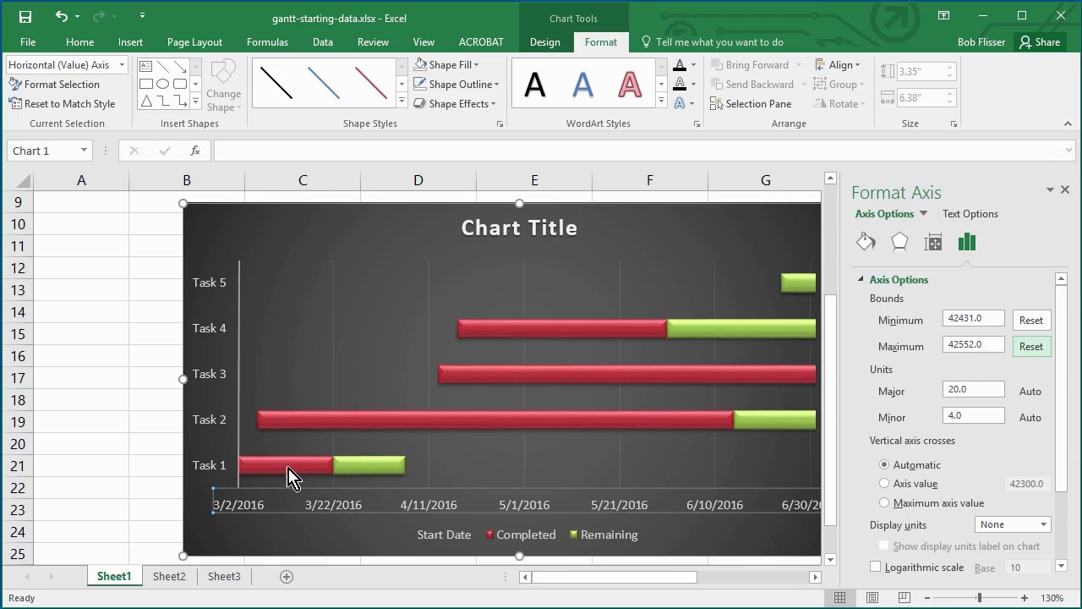
{"action": "mouse_move", "coordinate": [266, 294]}
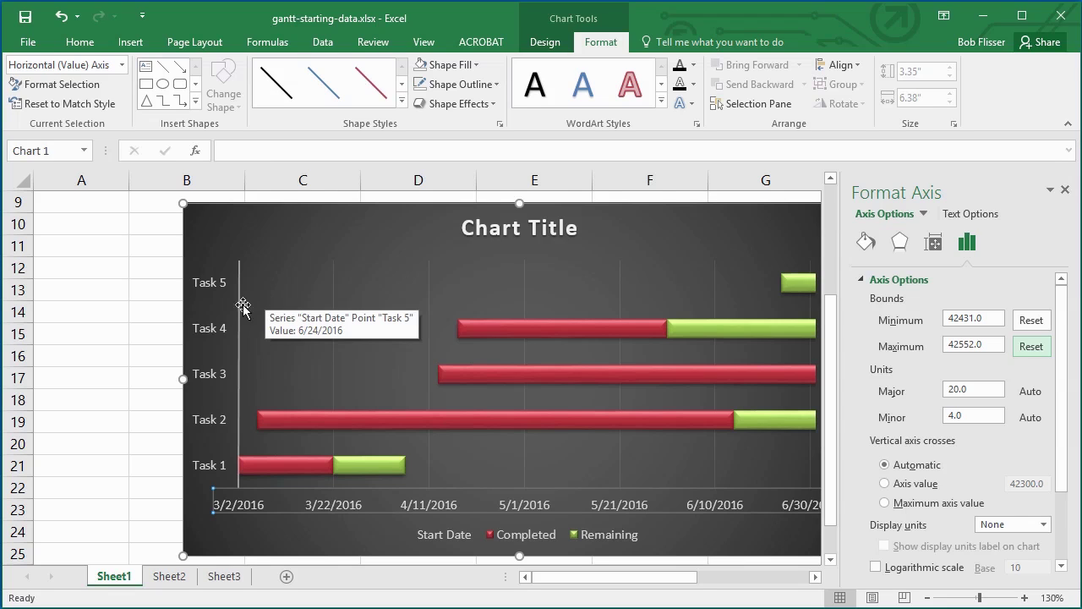
Turn on Categories in reverse order for the task axis so Task 1 is on top
{"action": "left_click", "coordinate": [217, 374]}
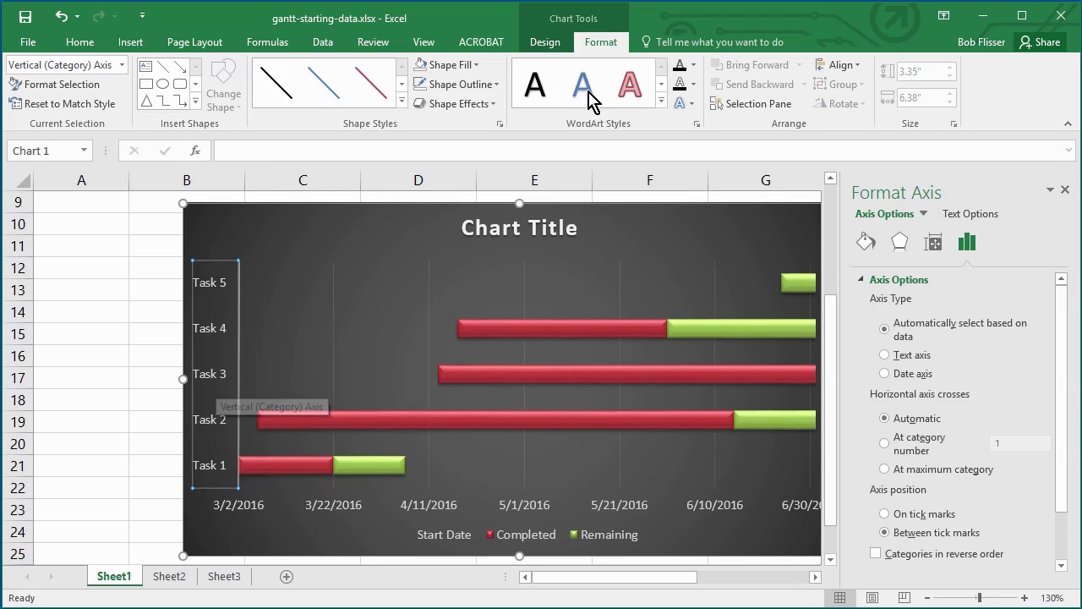
{"action": "left_click", "coordinate": [56, 88]}
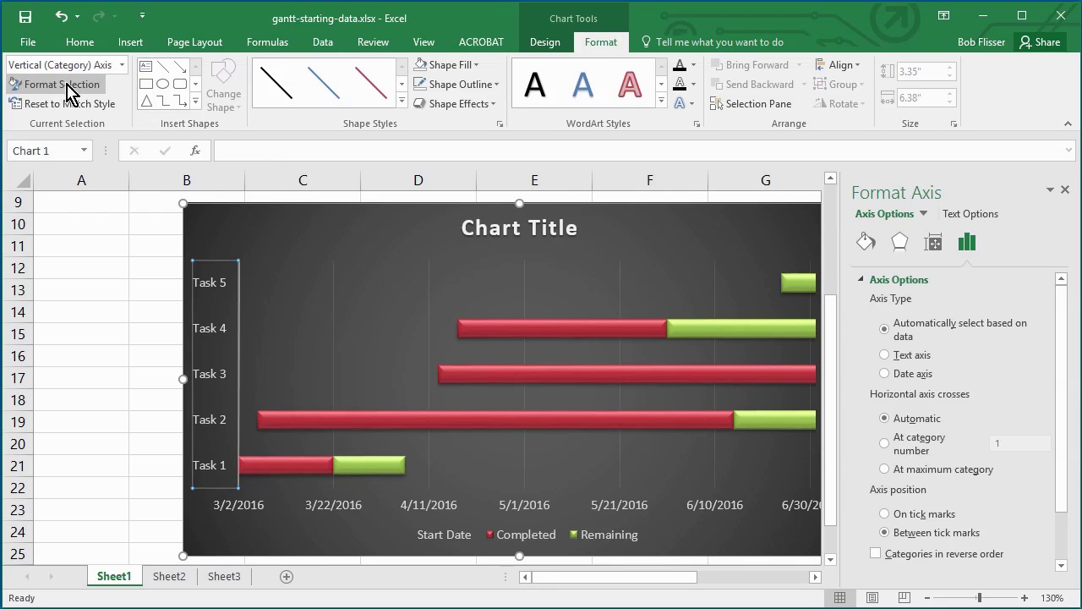
{"action": "left_click_drag", "start_coordinate": [1066, 314], "coordinate": [1064, 373]}
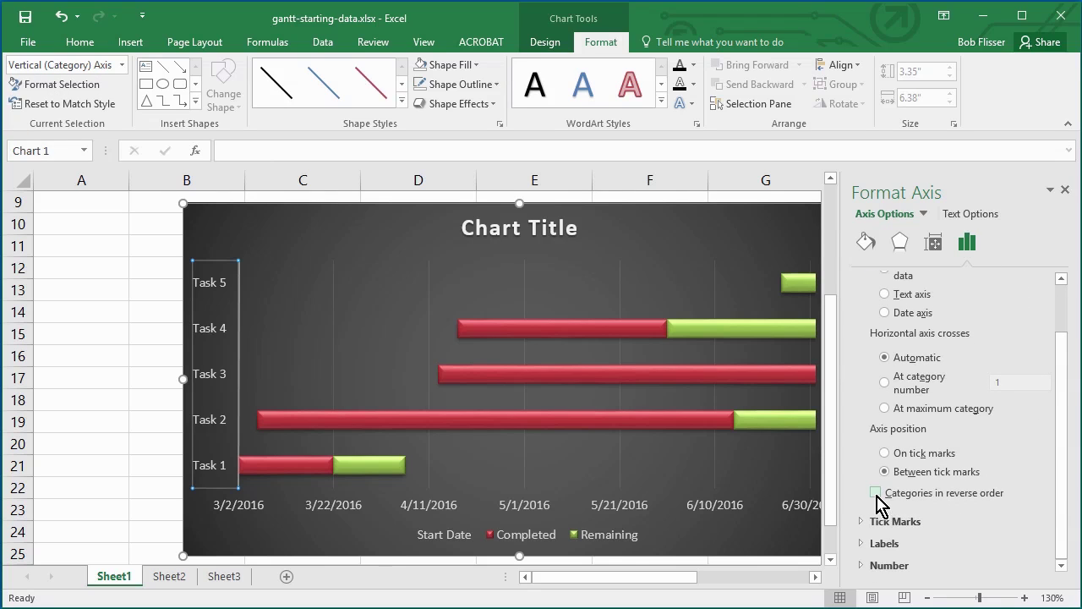
{"action": "left_click", "coordinate": [877, 494]}
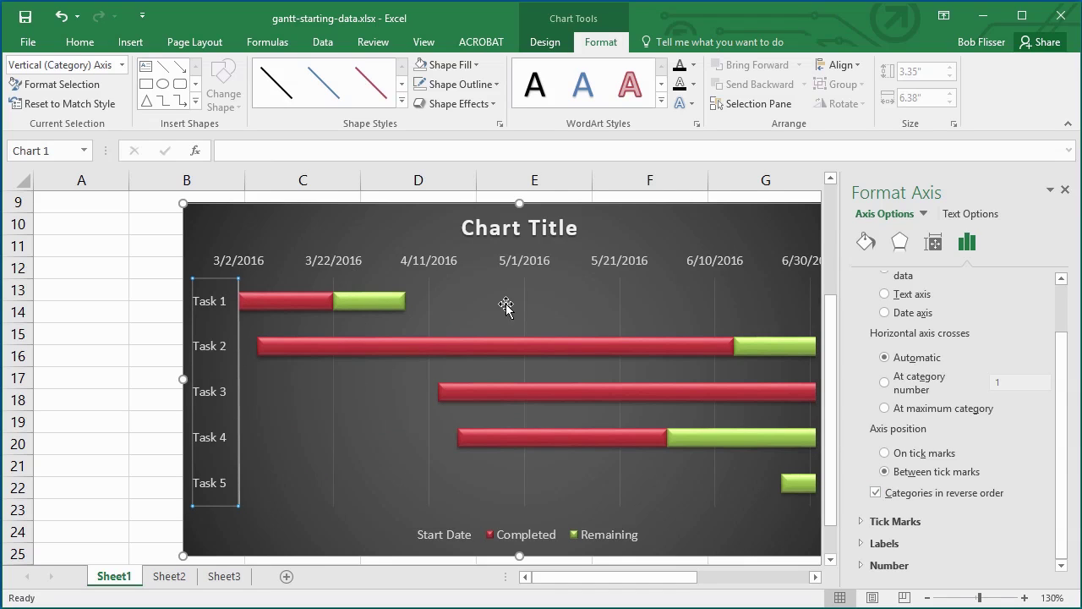
{"action": "left_click", "coordinate": [428, 264]}
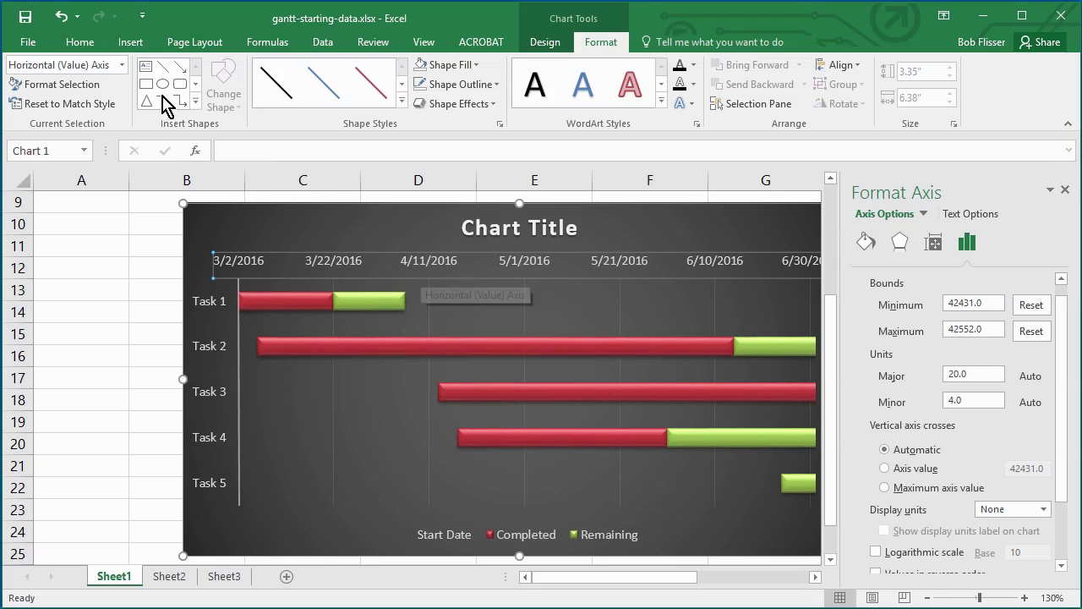
Set the date axis Label Position to High so dates show beneath the bars
{"action": "left_click", "coordinate": [74, 93]}
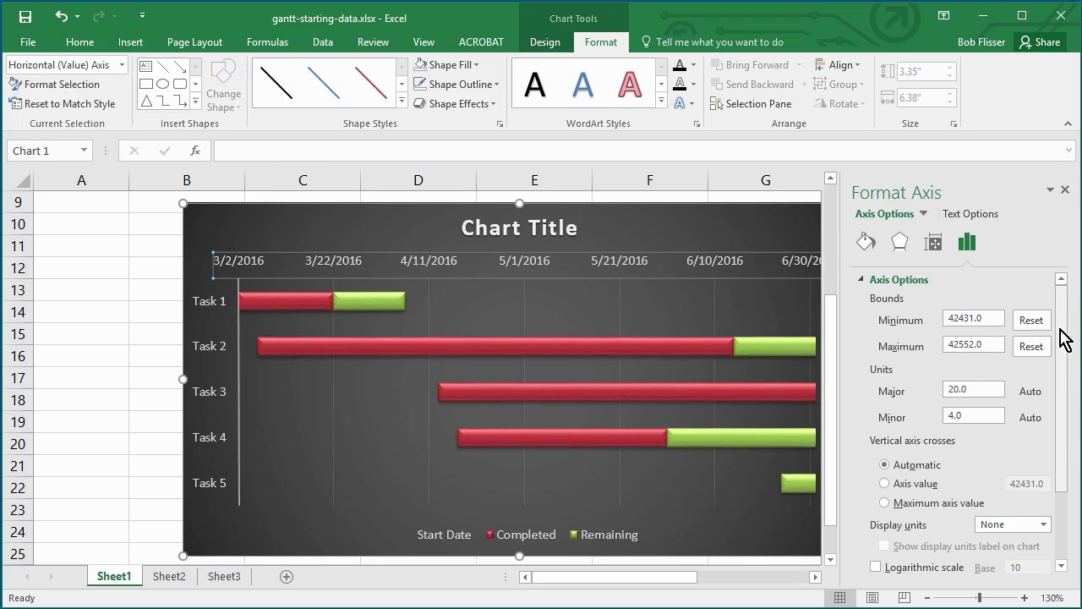
{"action": "left_click_drag", "start_coordinate": [1064, 339], "coordinate": [1063, 448]}
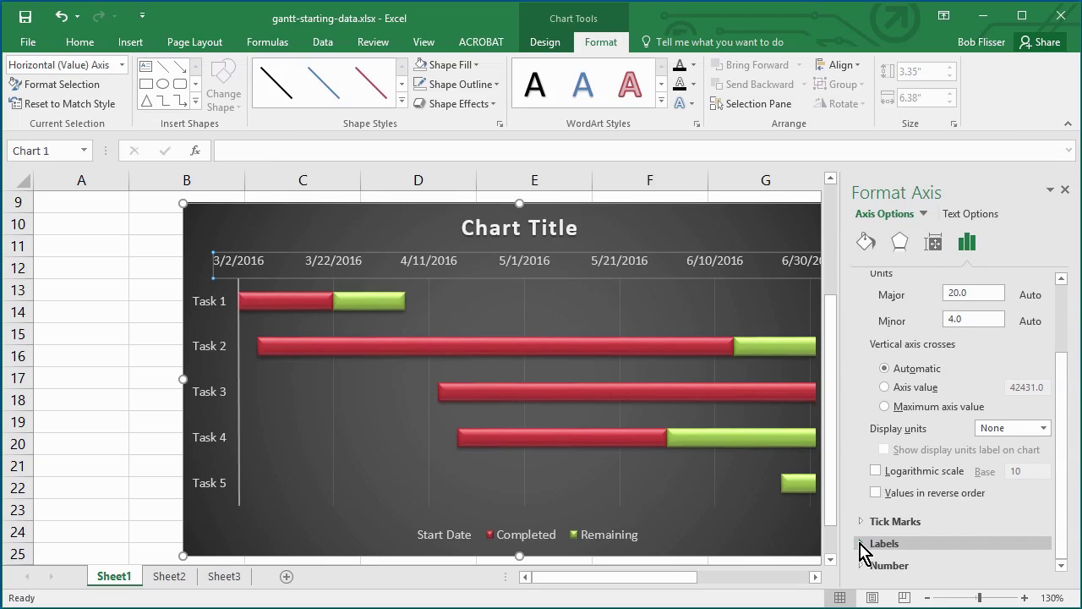
{"action": "left_click", "coordinate": [859, 544]}
{"action": "scroll", "coordinate": [1012, 497], "scroll_direction": "down", "scroll_amount": 1}
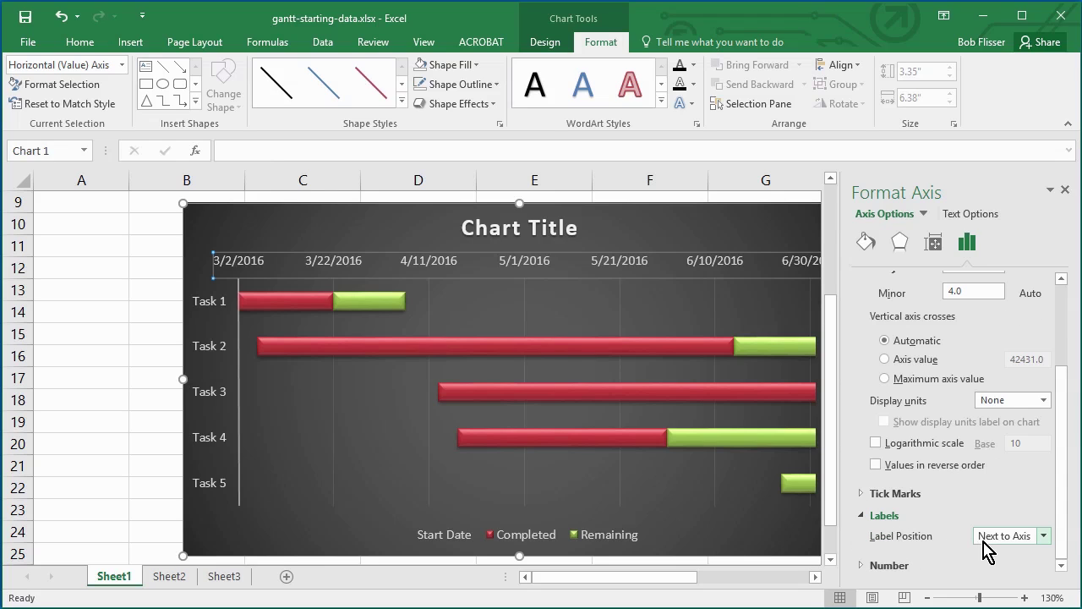
{"action": "left_click", "coordinate": [1042, 537]}
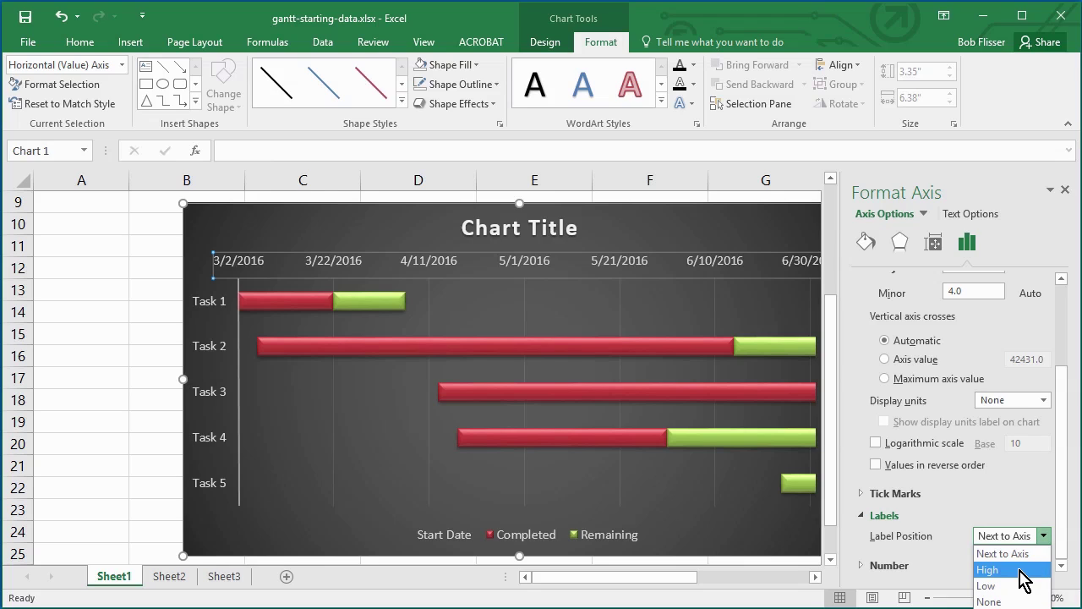
{"action": "left_click", "coordinate": [1021, 571]}
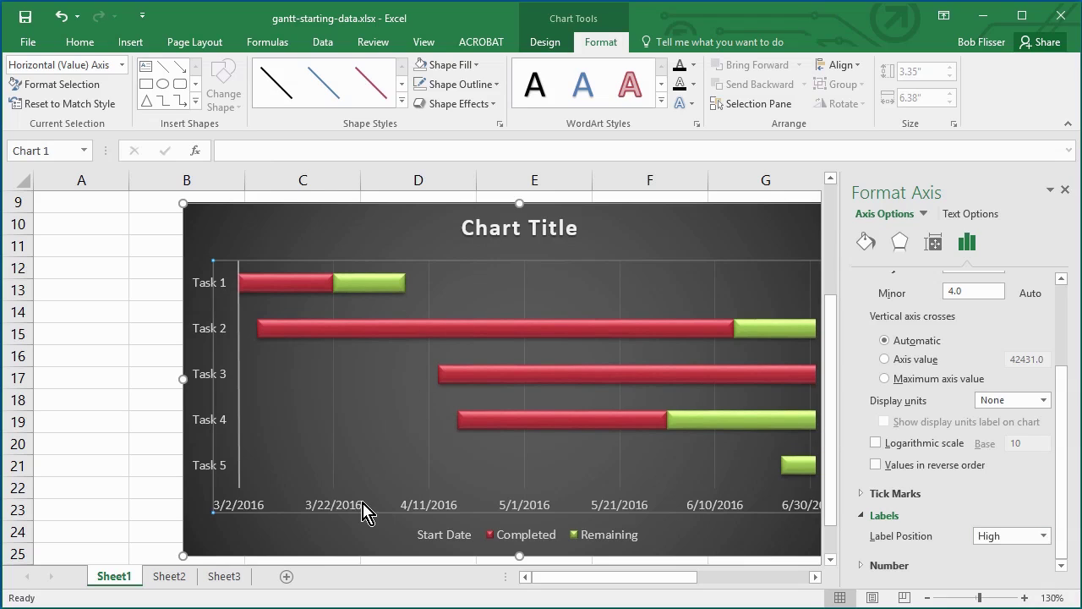
{"action": "left_click", "coordinate": [275, 541]}
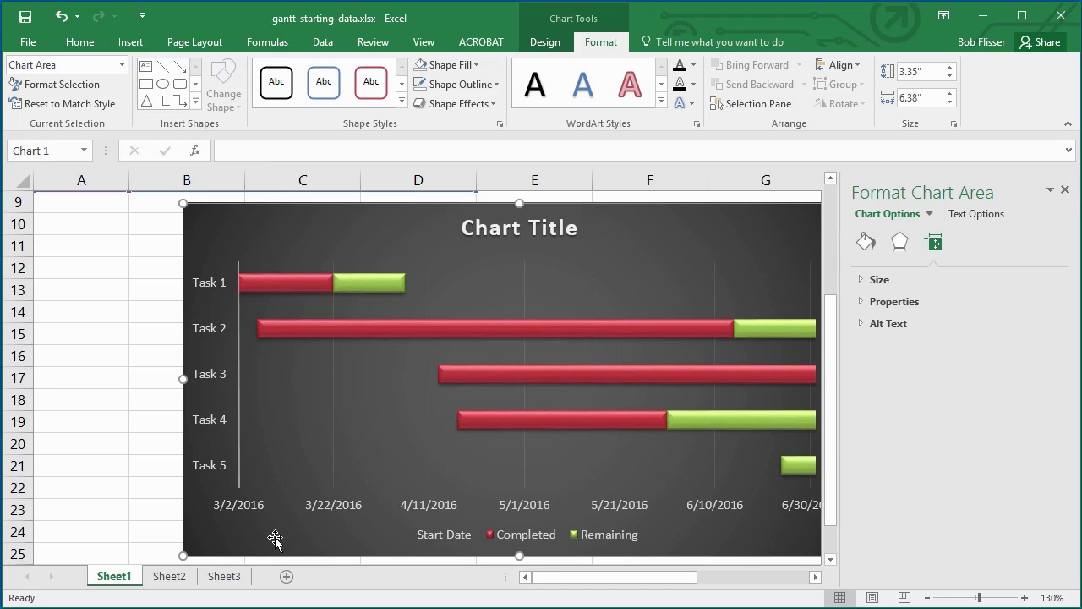
Close the Format pane and delete the Start Date entry from the legend
{"action": "left_click", "coordinate": [1065, 190]}
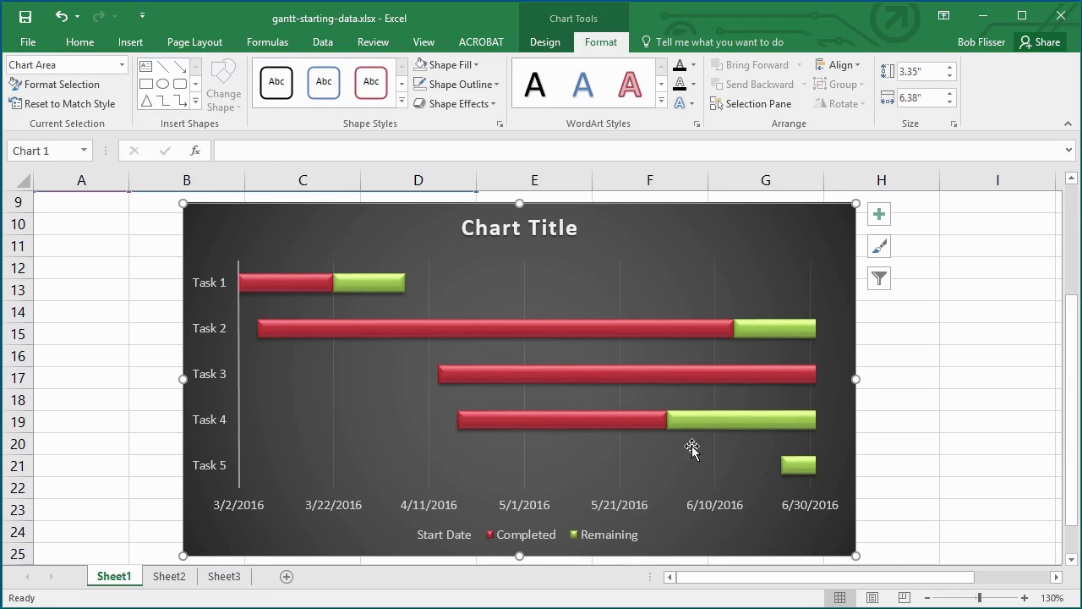
{"action": "left_click", "coordinate": [445, 541]}
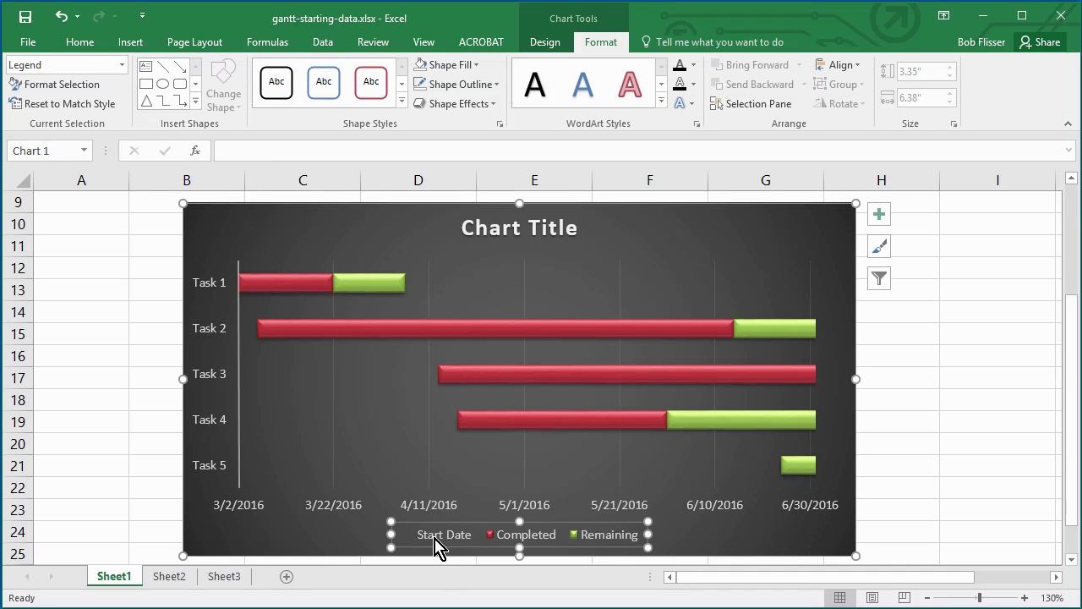
{"action": "left_click", "coordinate": [437, 541]}
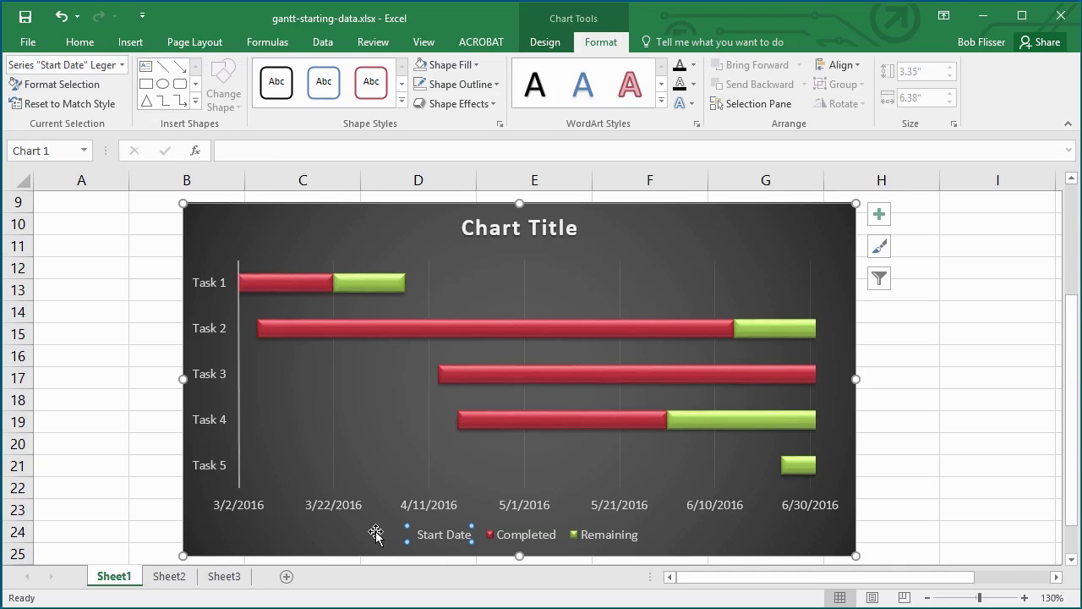
{"action": "key", "text": "Delete"}
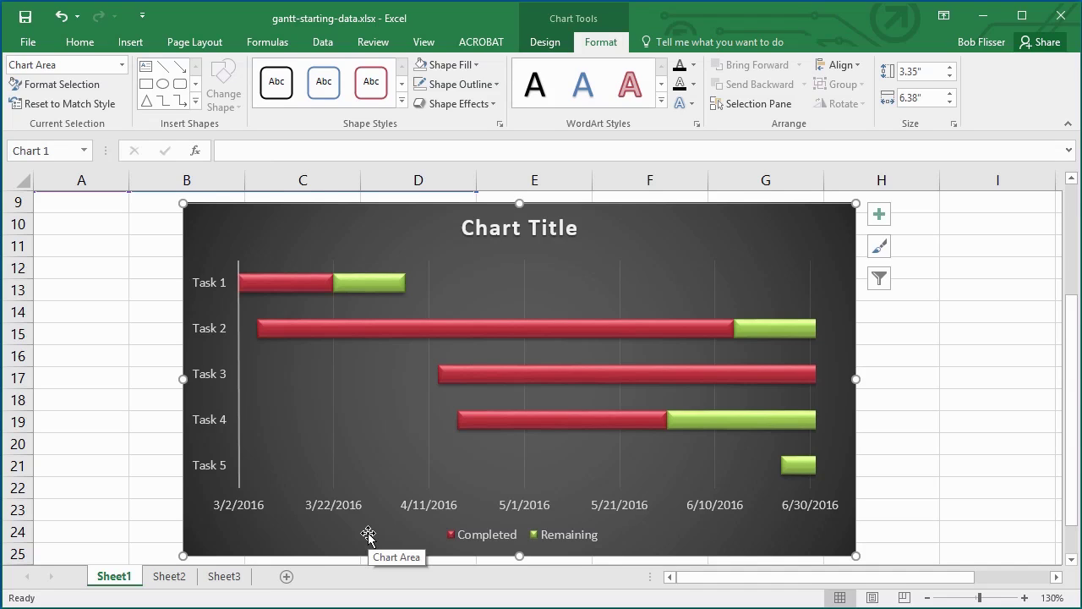
Replace the 'Chart Title' text with 'Important Project'
{"action": "left_click", "coordinate": [487, 232]}
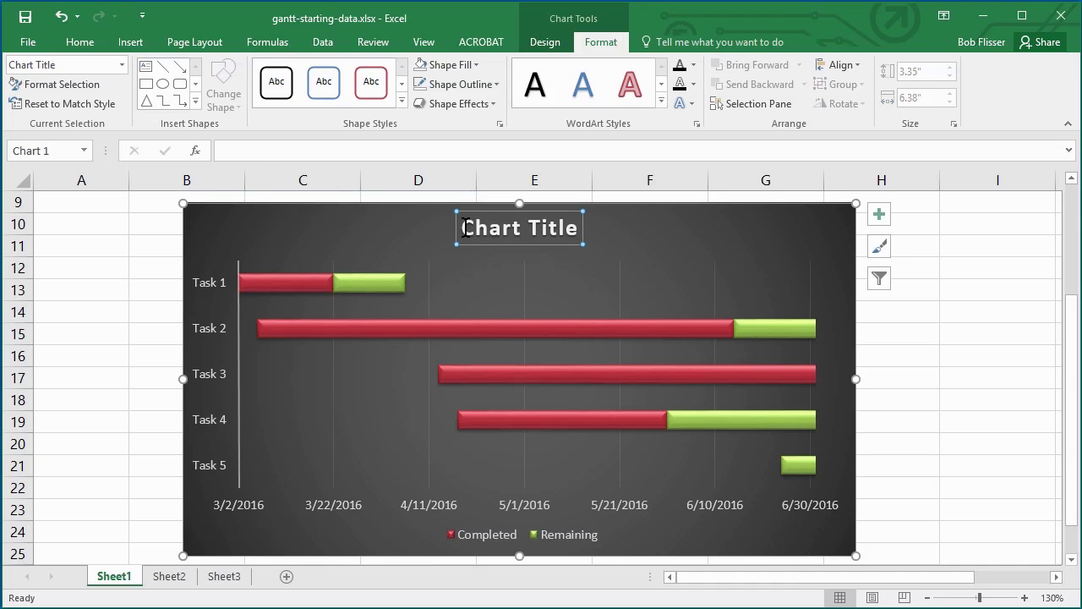
{"action": "double_click", "coordinate": [464, 228]}
{"action": "left_click_drag", "start_coordinate": [569, 228], "coordinate": [580, 234]}
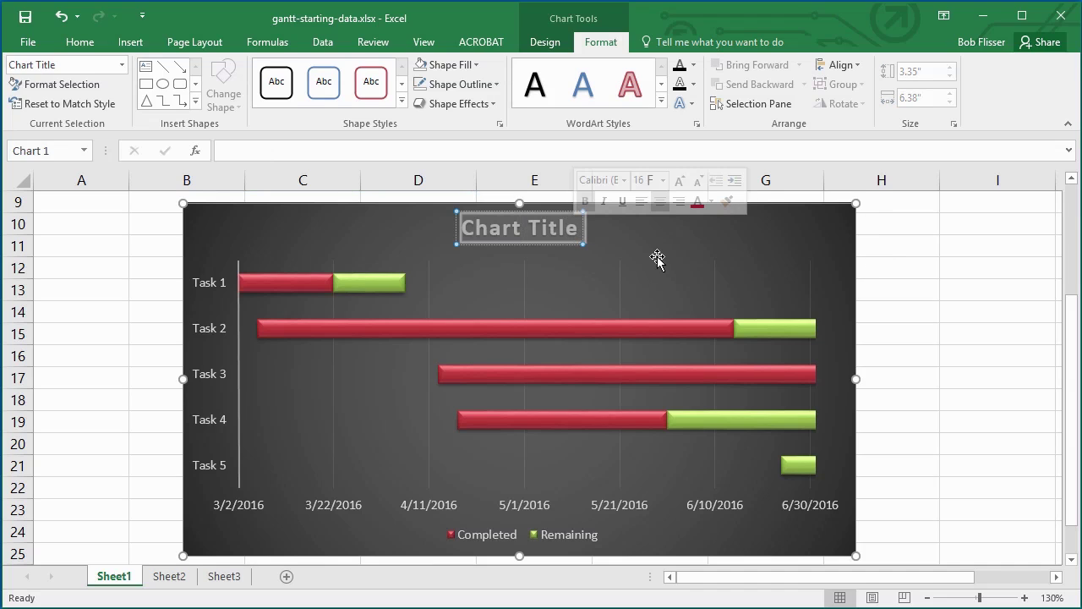
{"action": "type", "text": "Imp"}
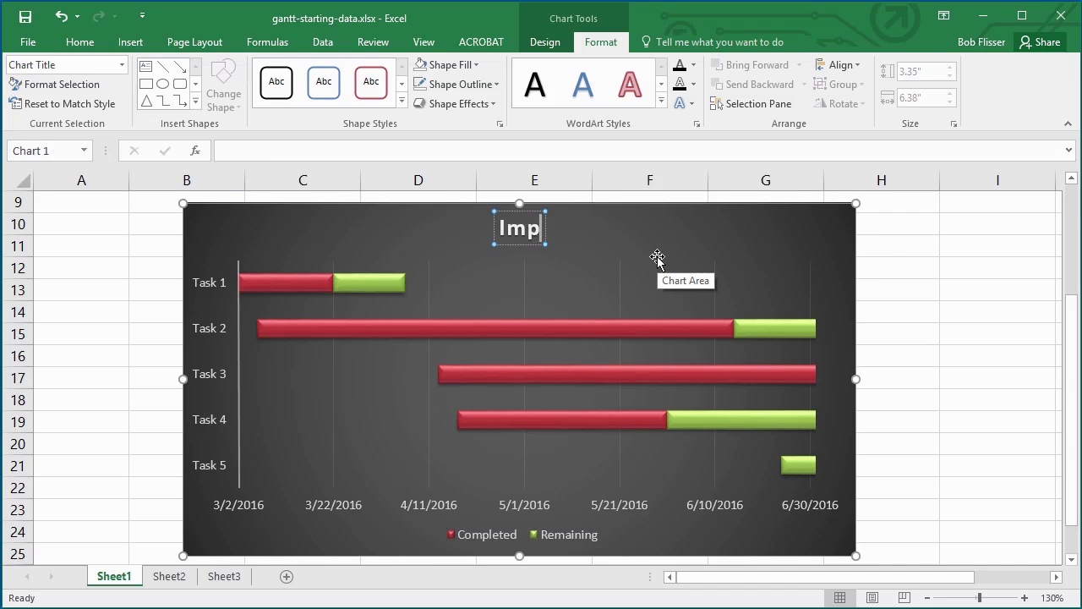
{"action": "type", "text": "ortant Pro"}
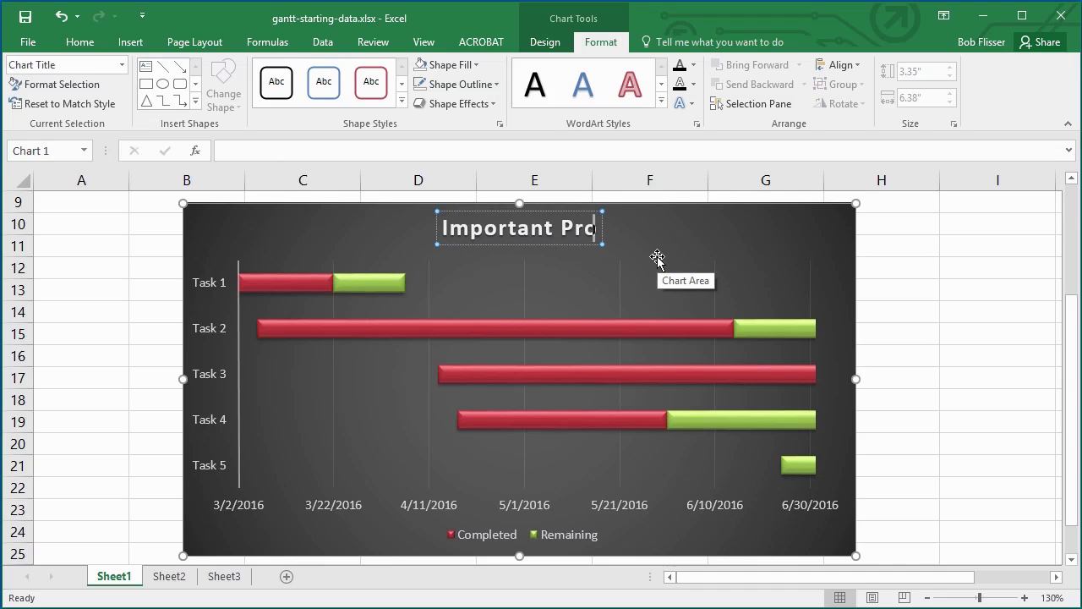
{"action": "type", "text": "ject"}
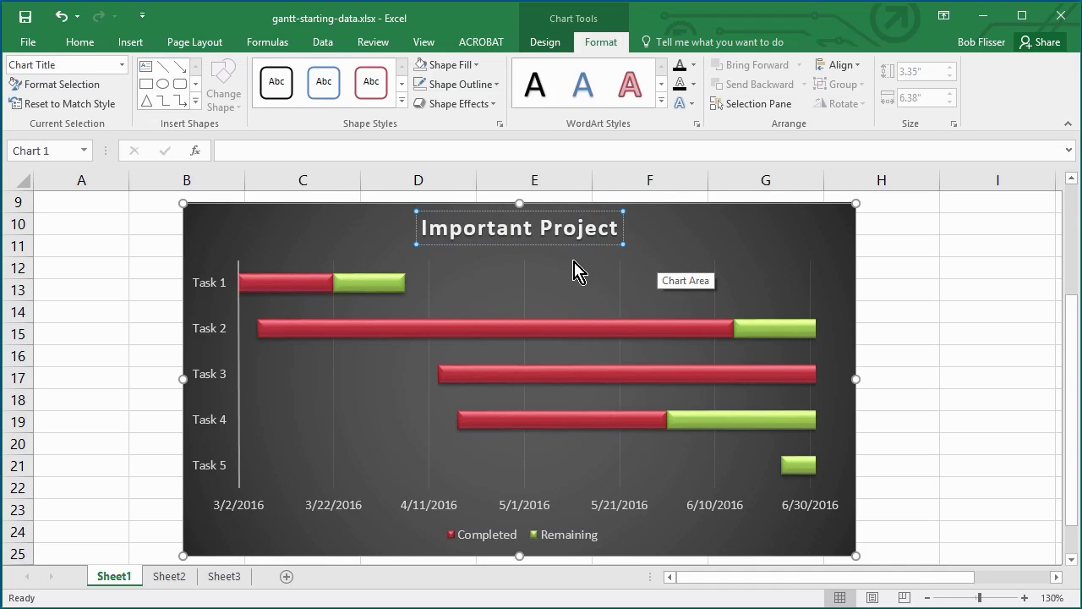
{"action": "left_click", "coordinate": [219, 228]}
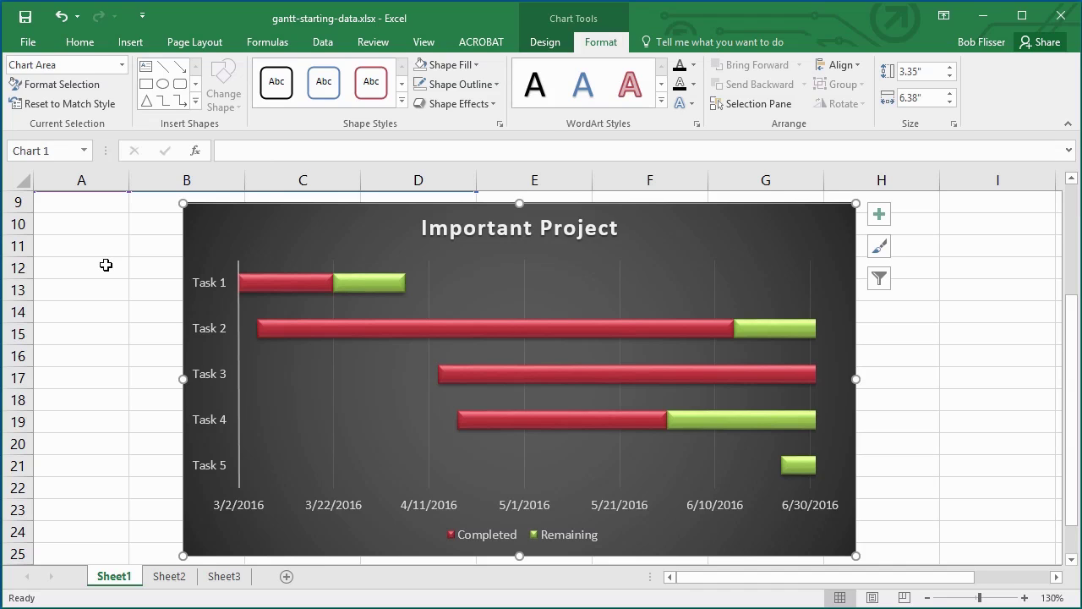
Clear the typed start date from Task 2's cell B5
{"action": "scroll", "coordinate": [106, 265], "scroll_direction": "up", "scroll_amount": 3}
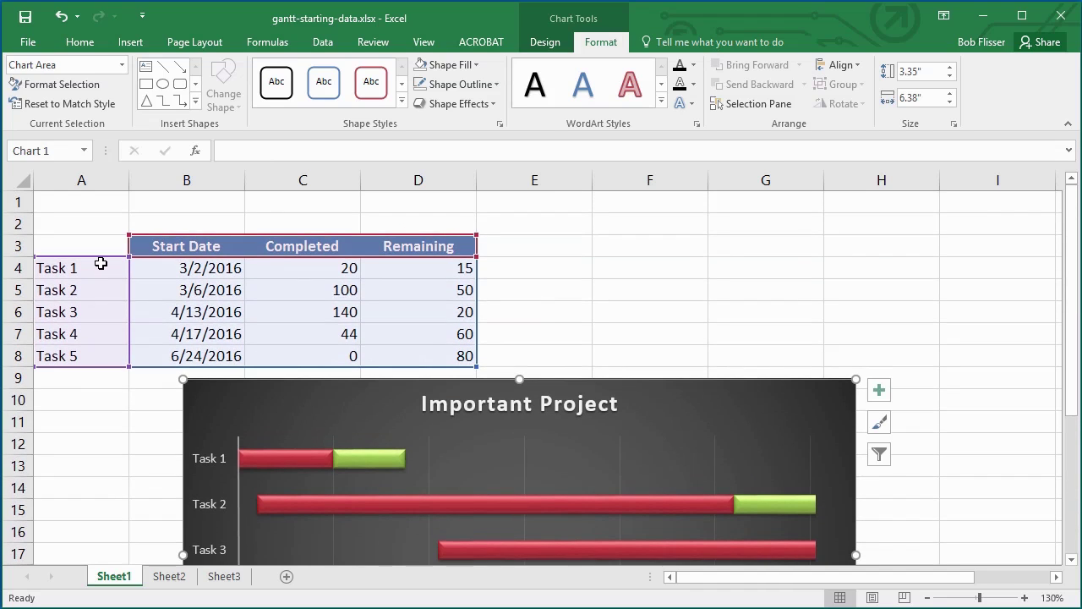
{"action": "left_click", "coordinate": [160, 292]}
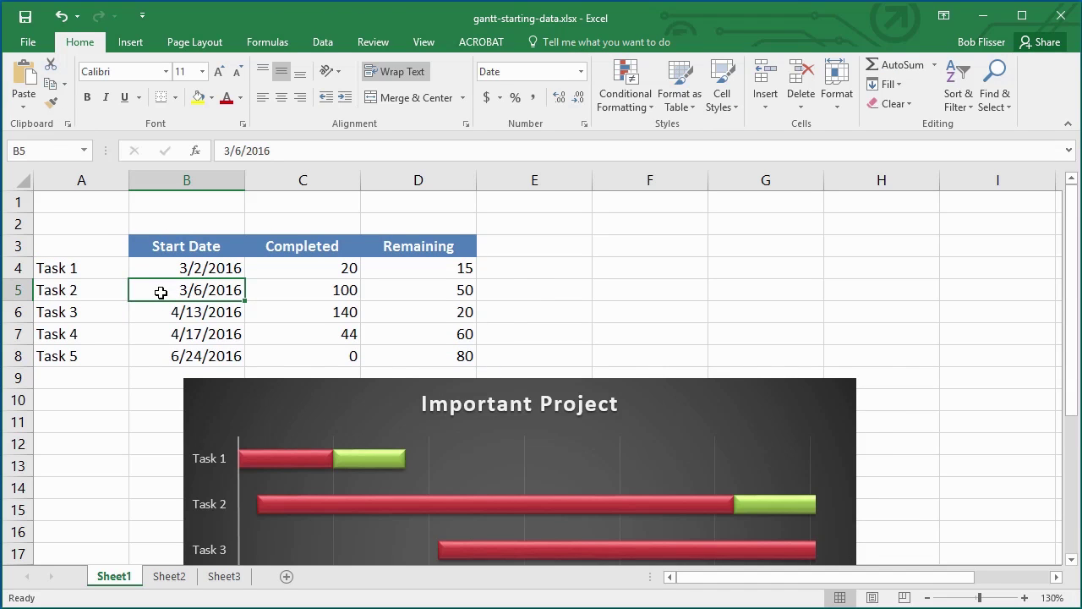
{"action": "key", "text": "Delete"}
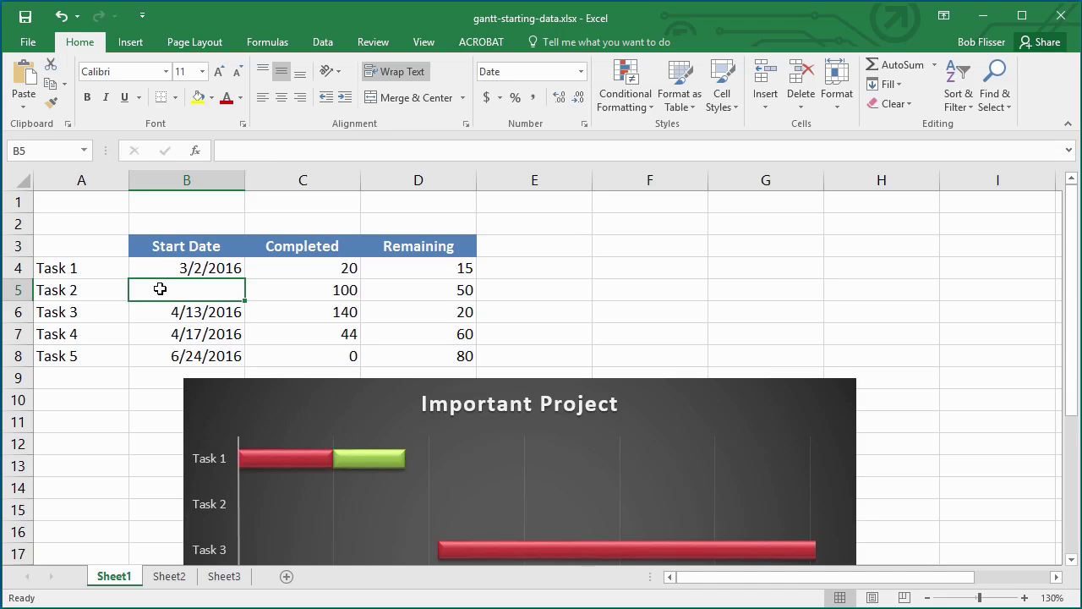
Enter =B4+C4+D4+2 in B5 so Task 2 starts on 4/8/2016
{"action": "type", "text": "="}
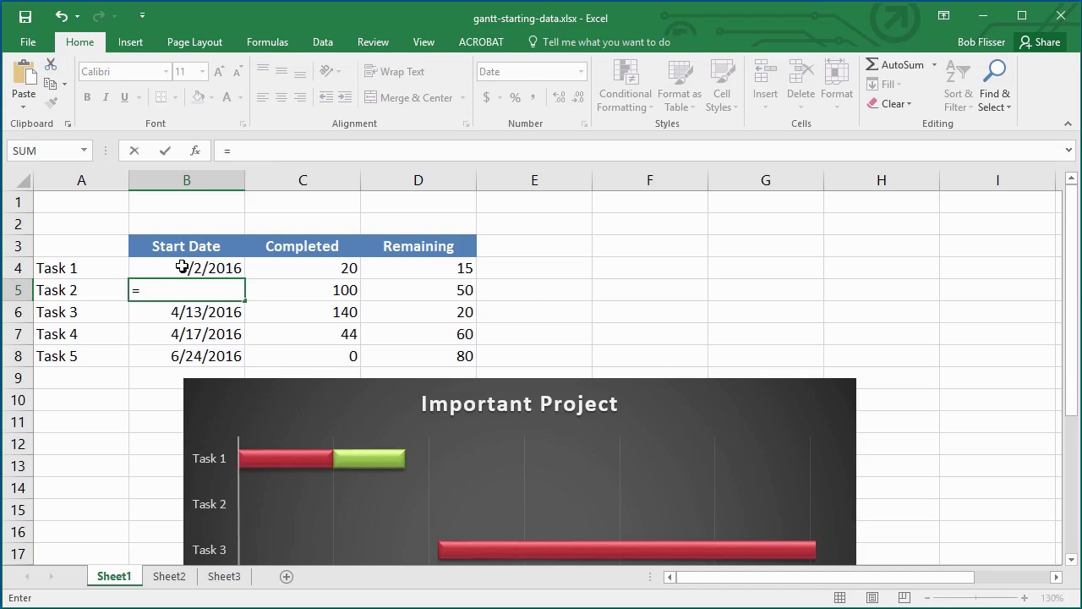
{"action": "left_click", "coordinate": [157, 269]}
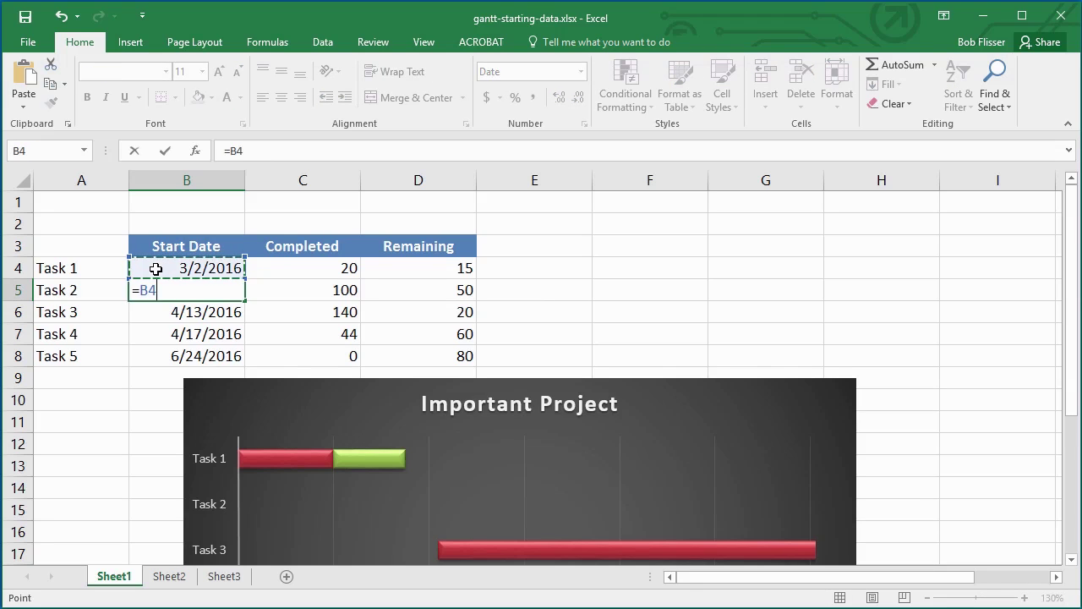
{"action": "type", "text": "+"}
{"action": "left_click", "coordinate": [279, 268]}
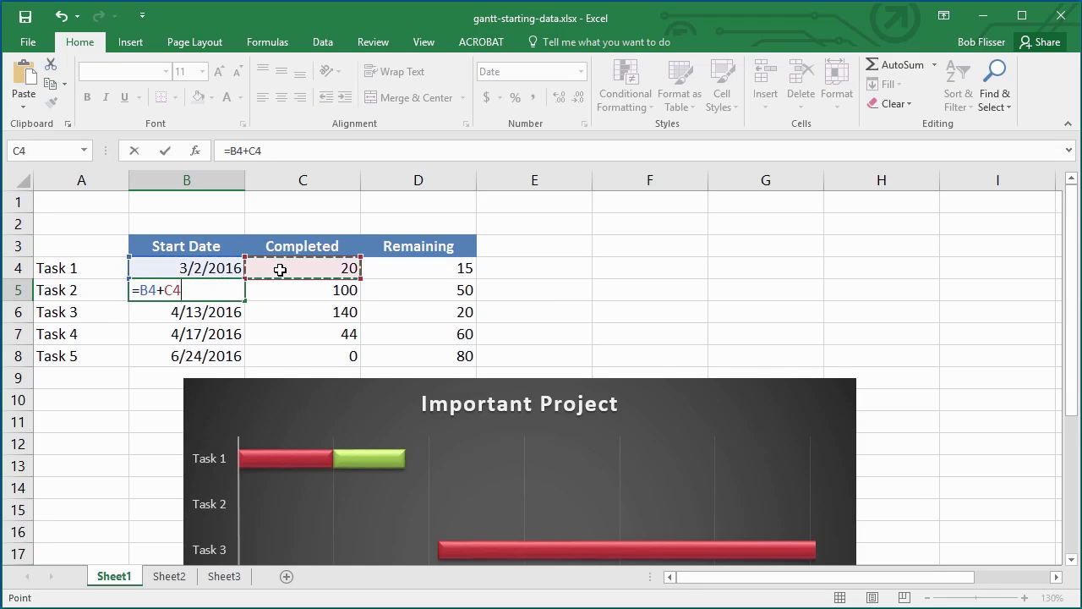
{"action": "type", "text": "+"}
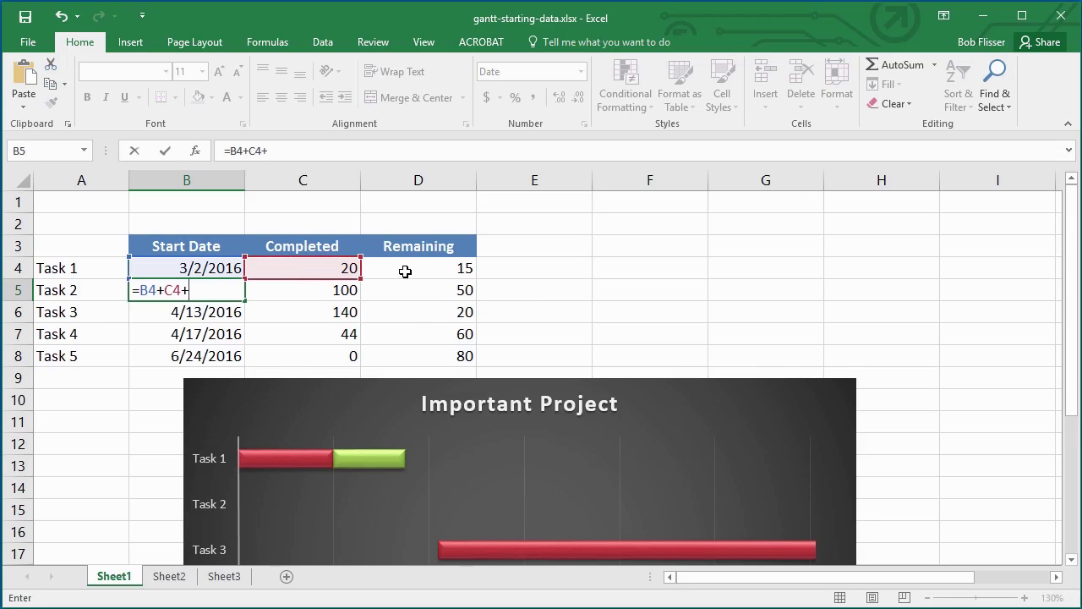
{"action": "left_click", "coordinate": [401, 268]}
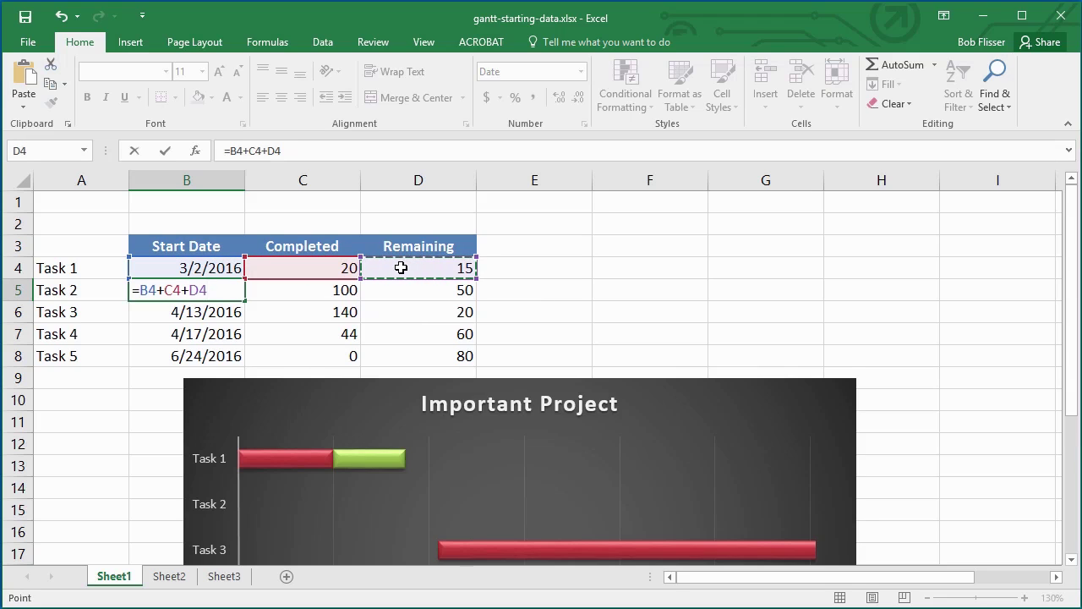
{"action": "type", "text": "+2"}
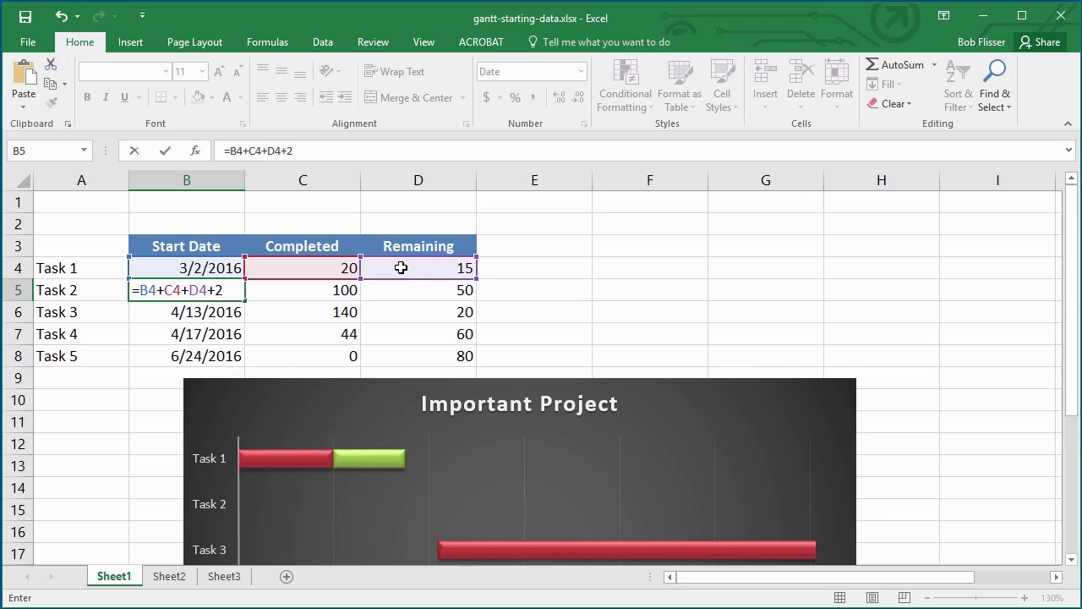
{"action": "key", "text": "Return"}
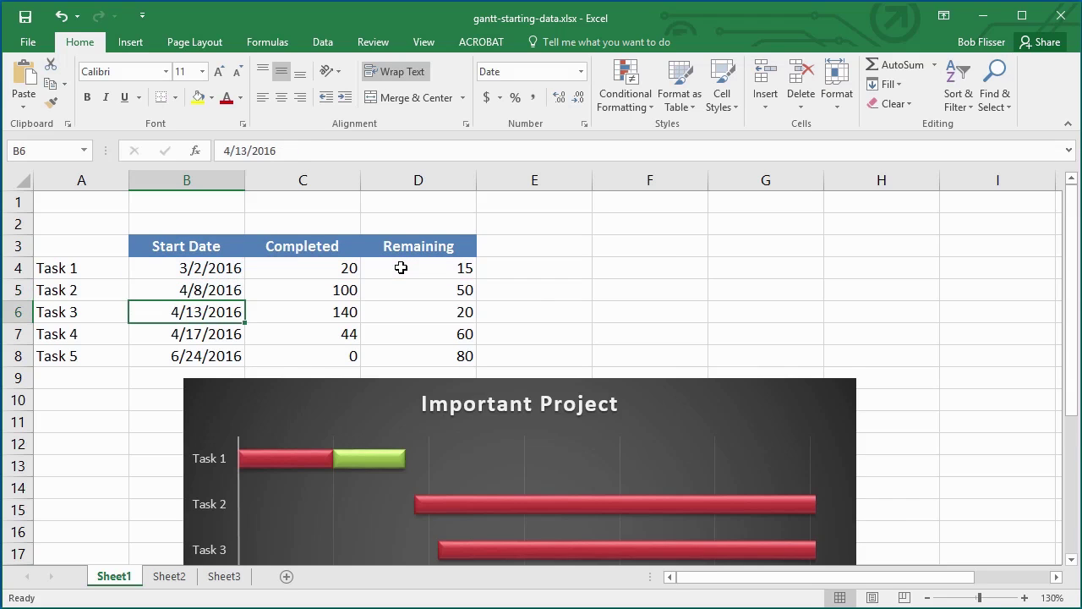
{"action": "left_click", "coordinate": [177, 286]}
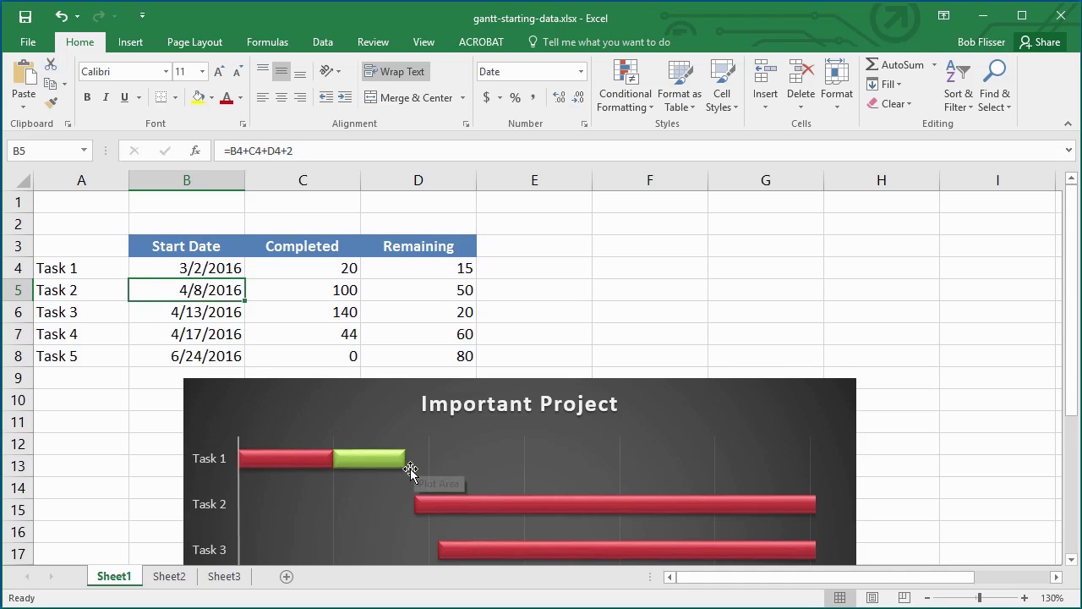
{"action": "mouse_move", "coordinate": [396, 465]}
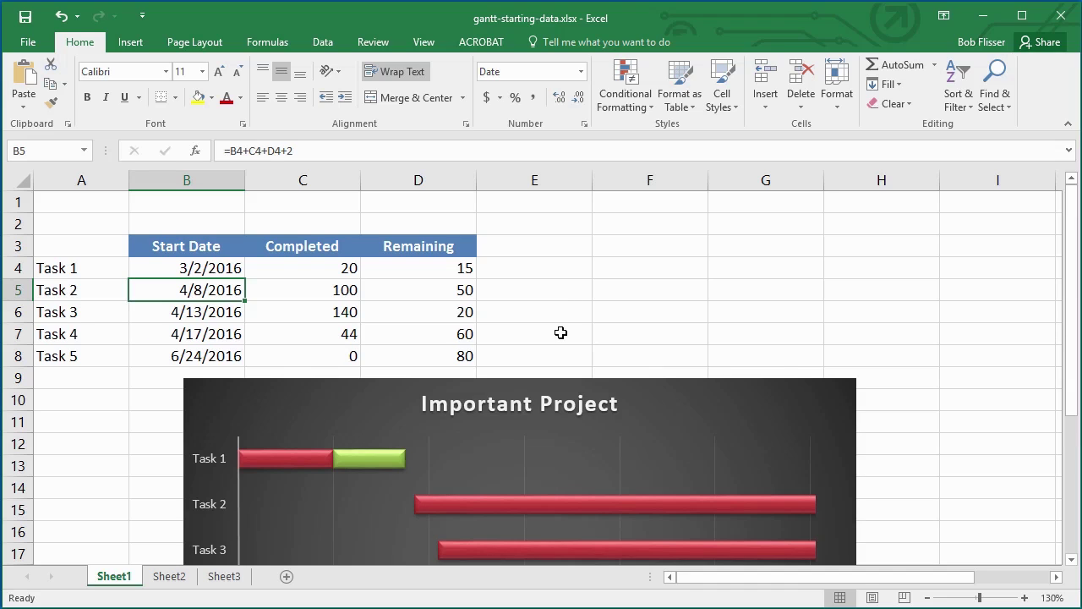
Edit B5's formula to =B4+C4+D4-5, moving Task 2's start to 4/1/2016
{"action": "double_click", "coordinate": [219, 290]}
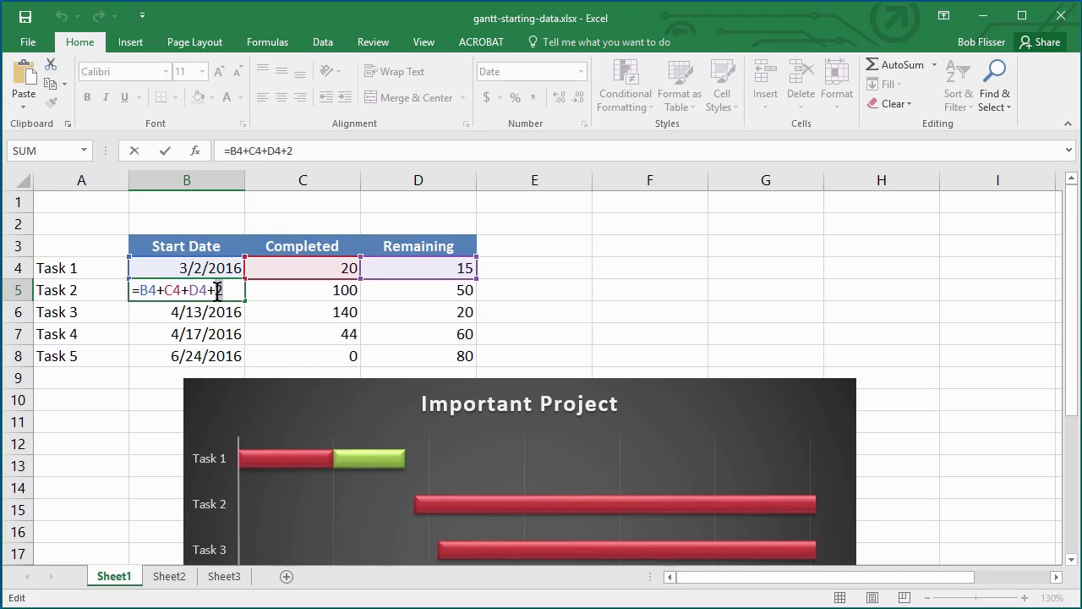
{"action": "double_click", "coordinate": [221, 290]}
{"action": "key", "text": "BackSpace"}
{"action": "key", "text": "BackSpace"}
{"action": "type", "text": "-5"}
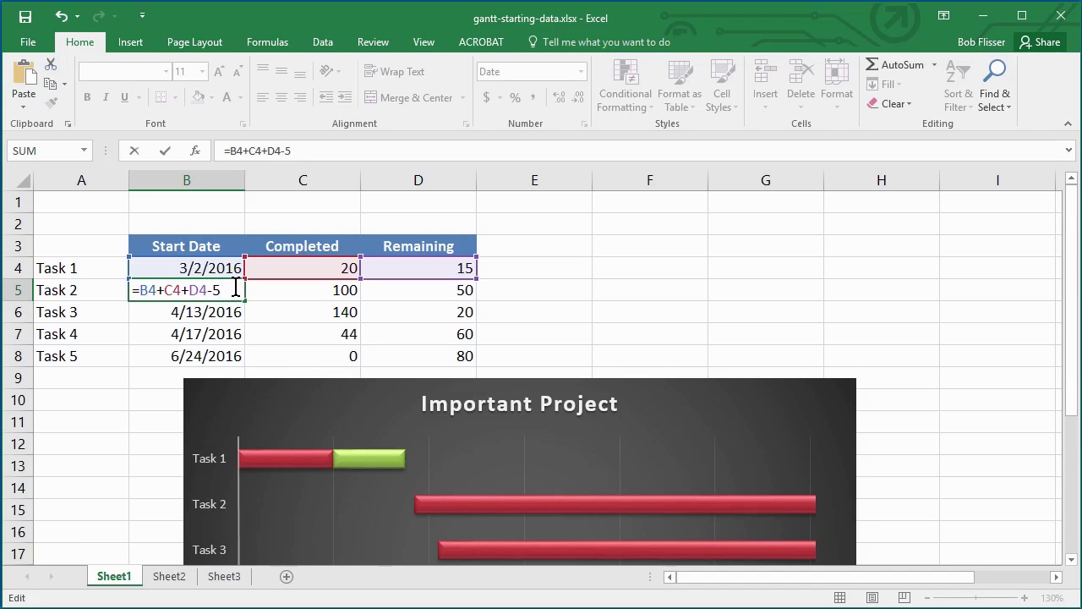
{"action": "key", "text": "Return"}
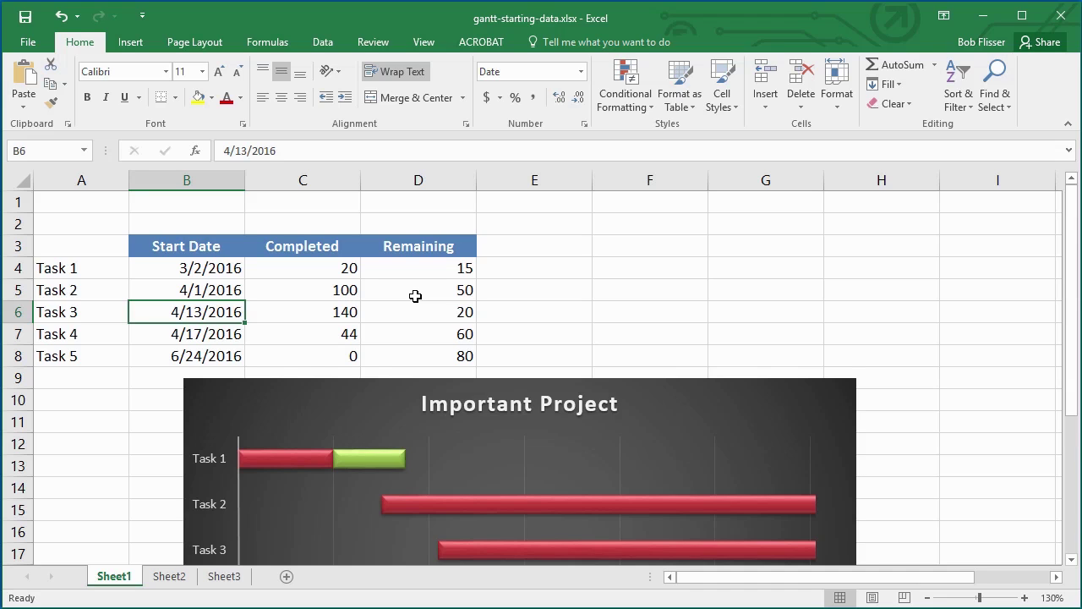
Save the workbook under the new name gantt-project-complete
{"action": "key", "text": "F12"}
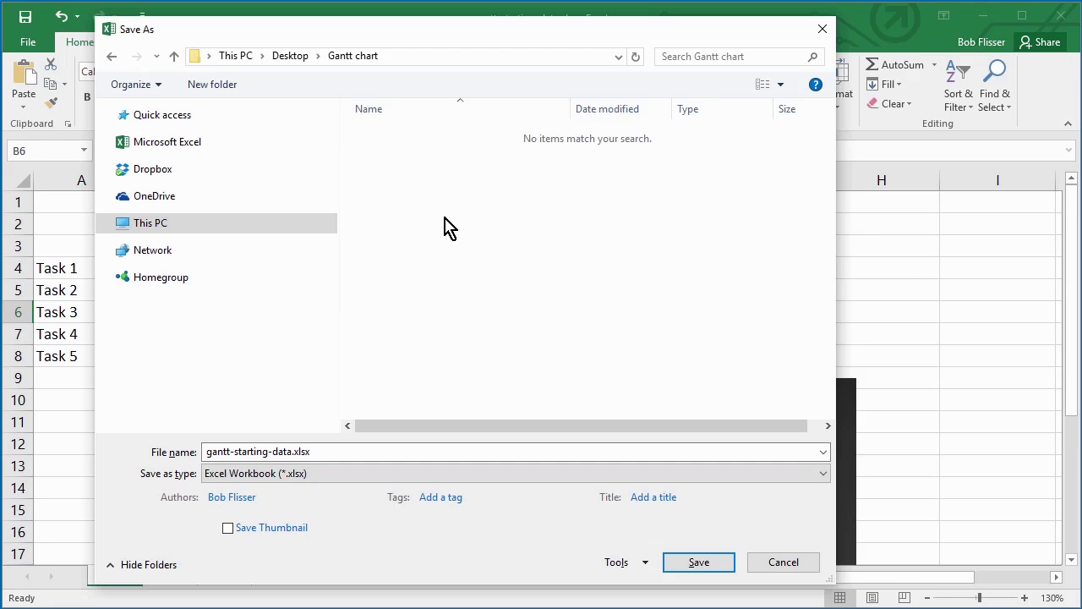
{"action": "left_click", "coordinate": [326, 452]}
{"action": "left_click_drag", "start_coordinate": [327, 452], "coordinate": [237, 451]}
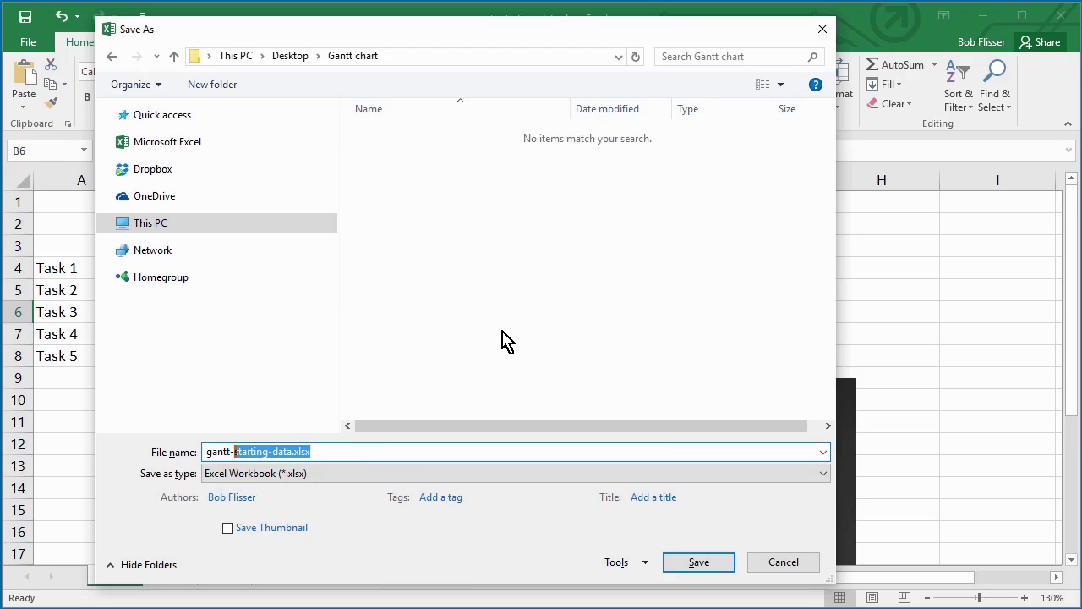
{"action": "type", "text": "project"}
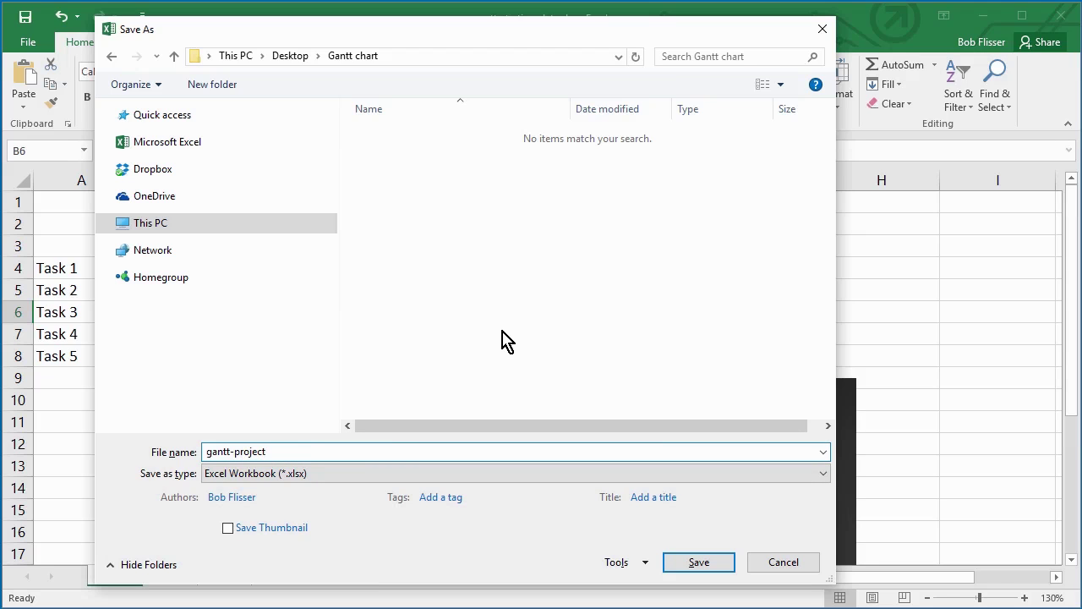
{"action": "type", "text": "-complete"}
{"action": "left_click", "coordinate": [721, 562]}
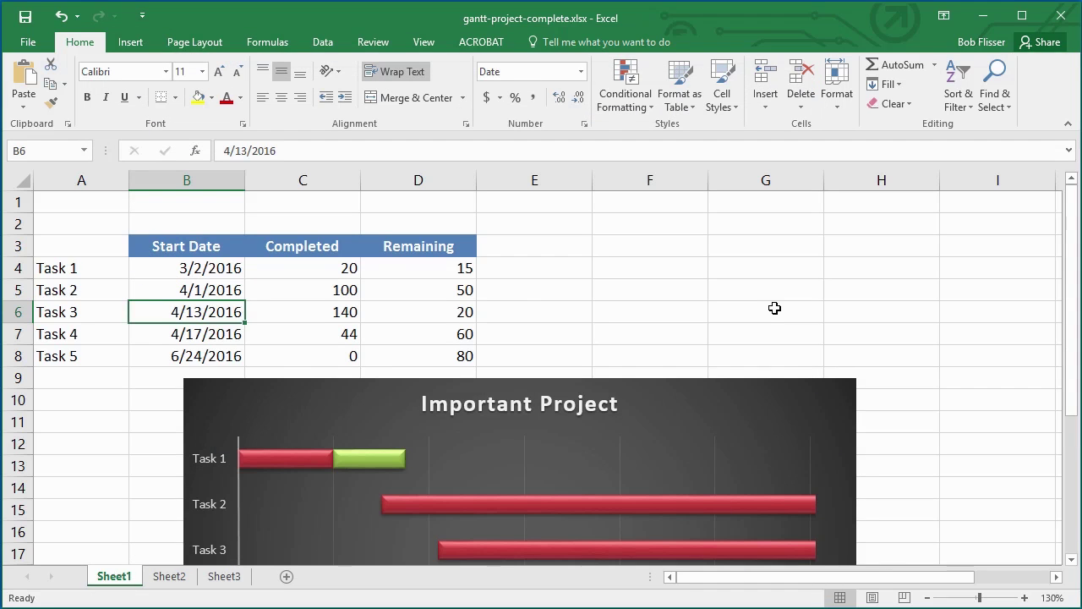